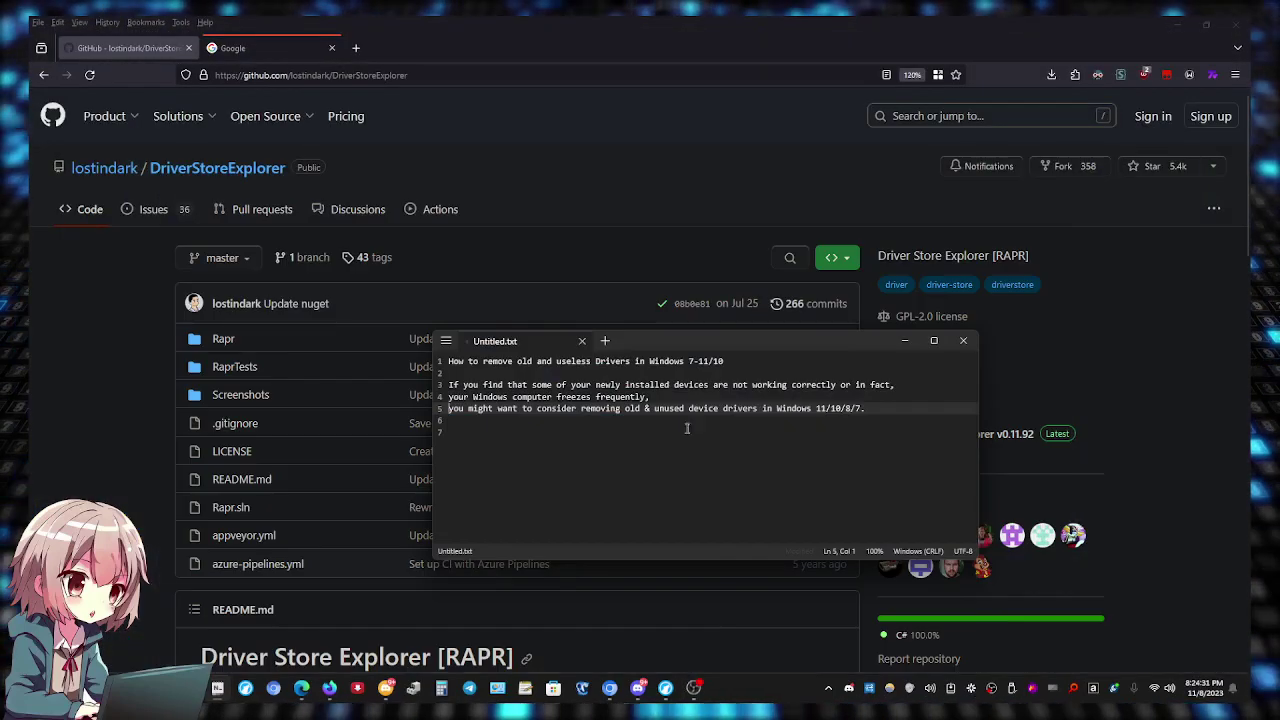
Move Notepad aside and bring the DriverStoreExplorer GitHub repository page forward, scrolling down slightly
drag(692, 341, 674, 94)
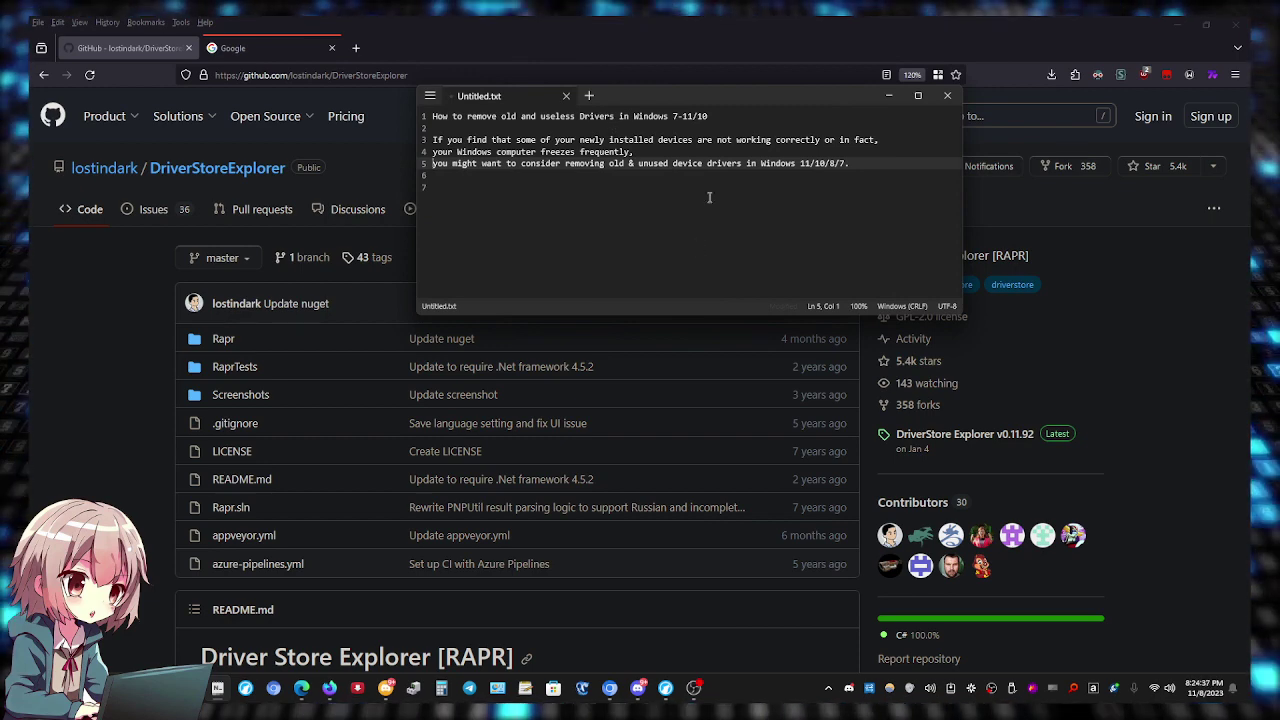
drag(716, 90, 687, 291)
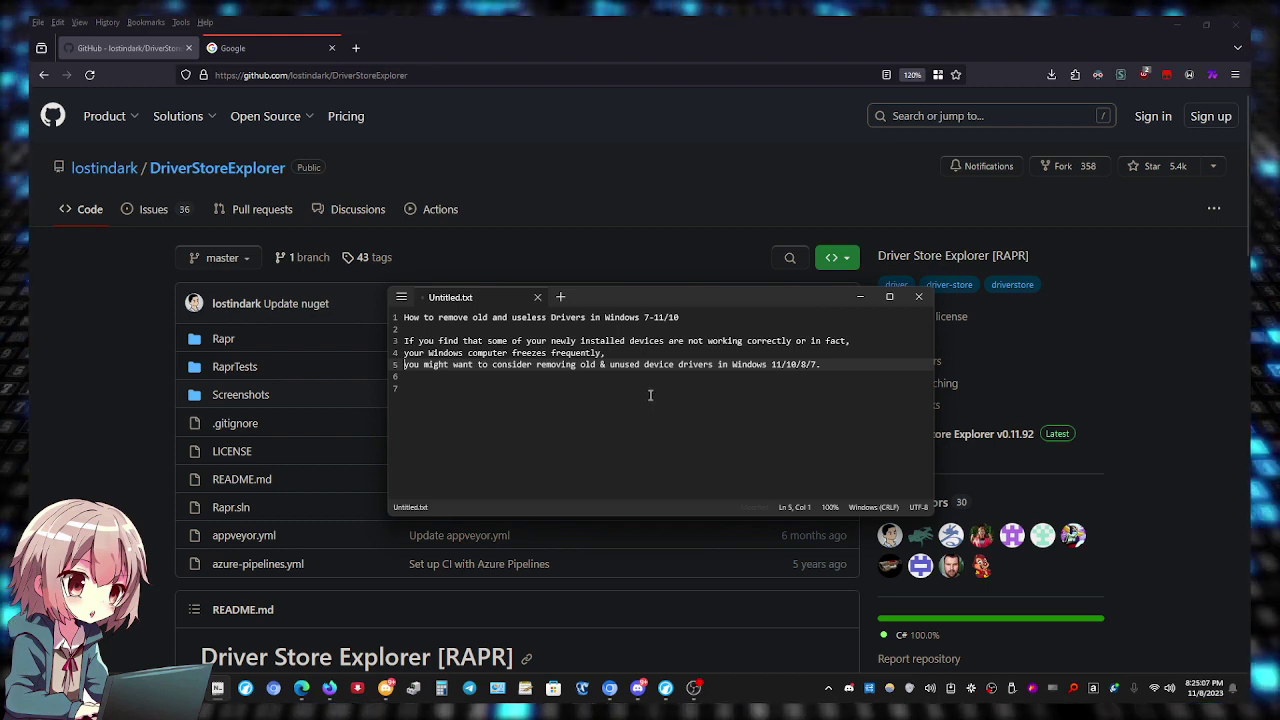
click(88, 461)
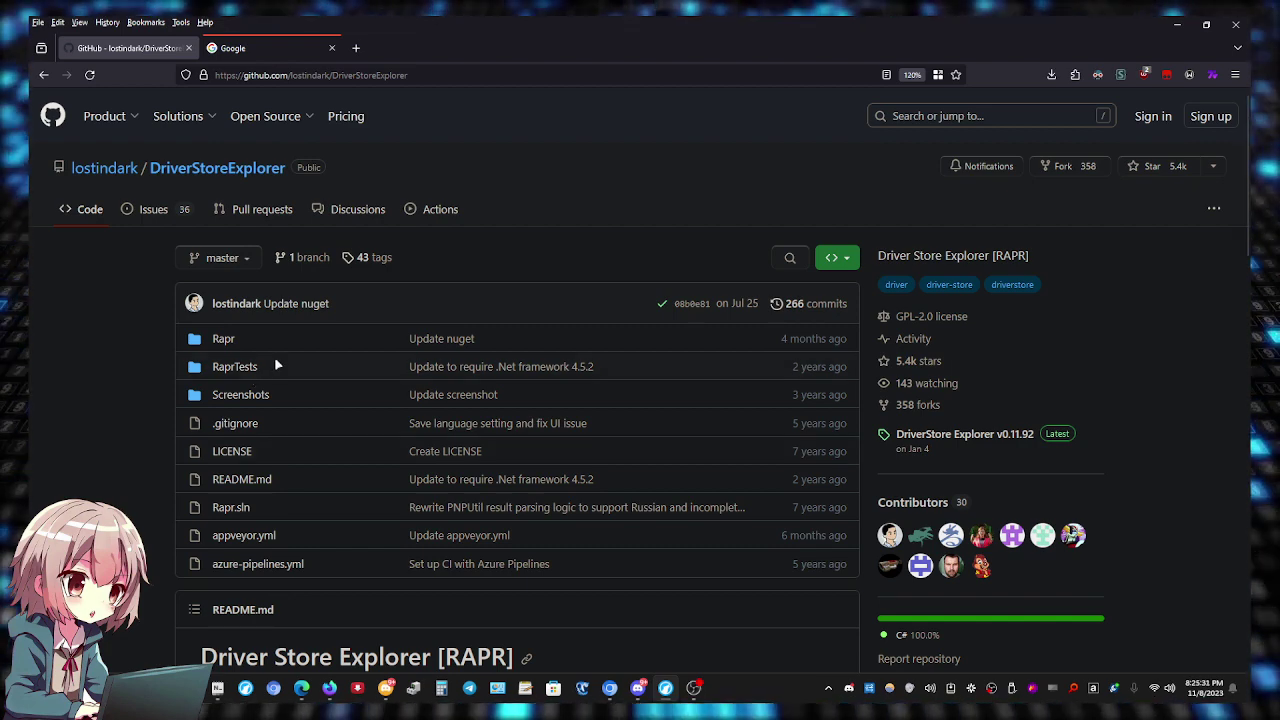
scroll(148, 386, down, 3)
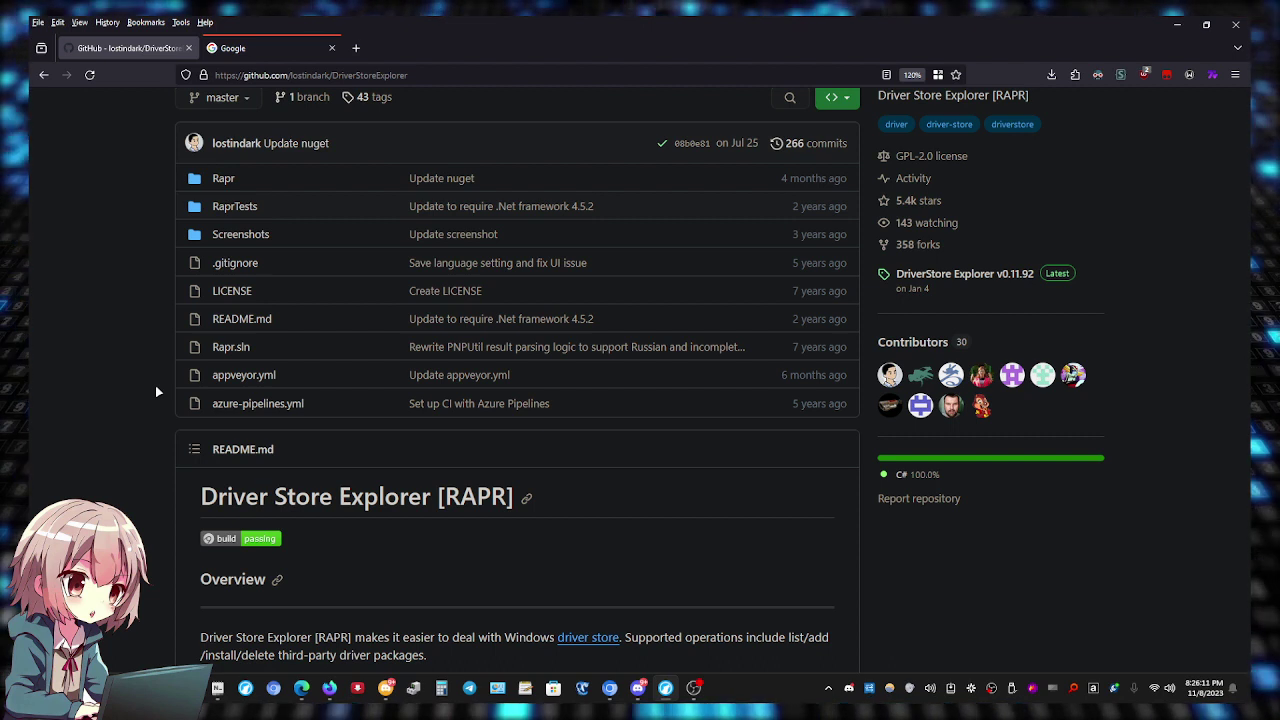
scroll(157, 392, down, 1)
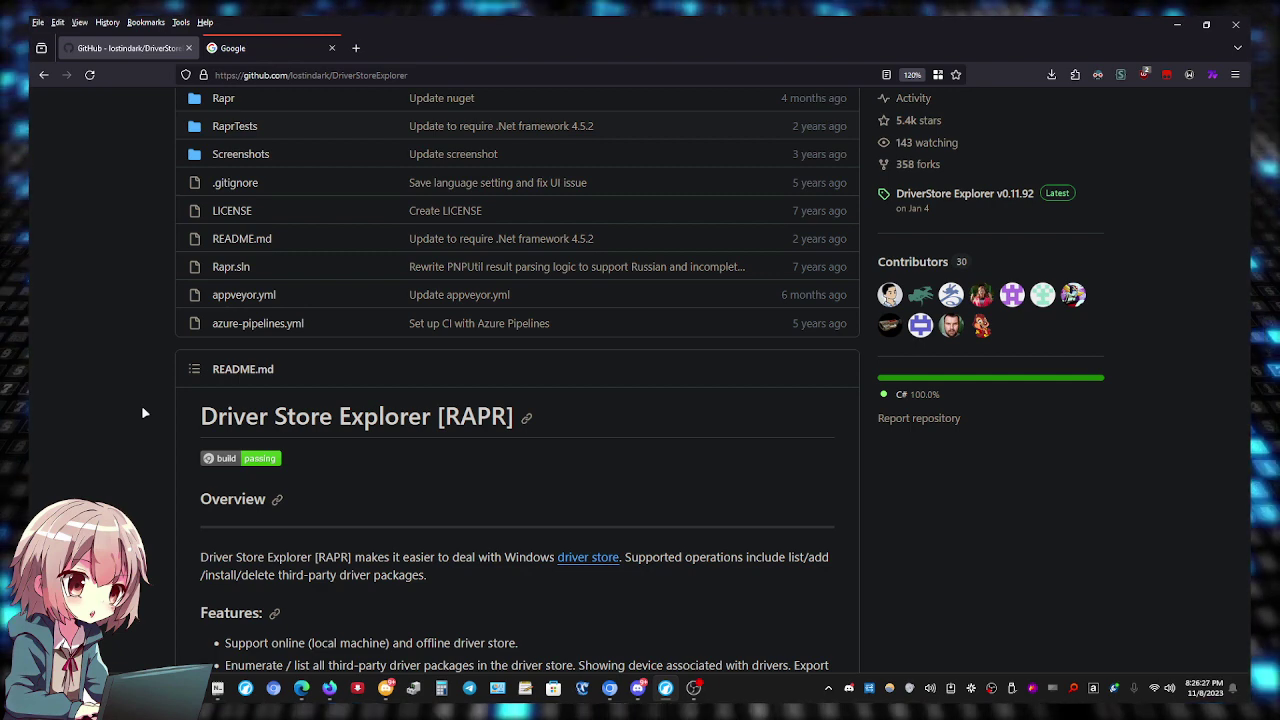
scroll(143, 412, up, 2)
scroll(143, 412, down, 3)
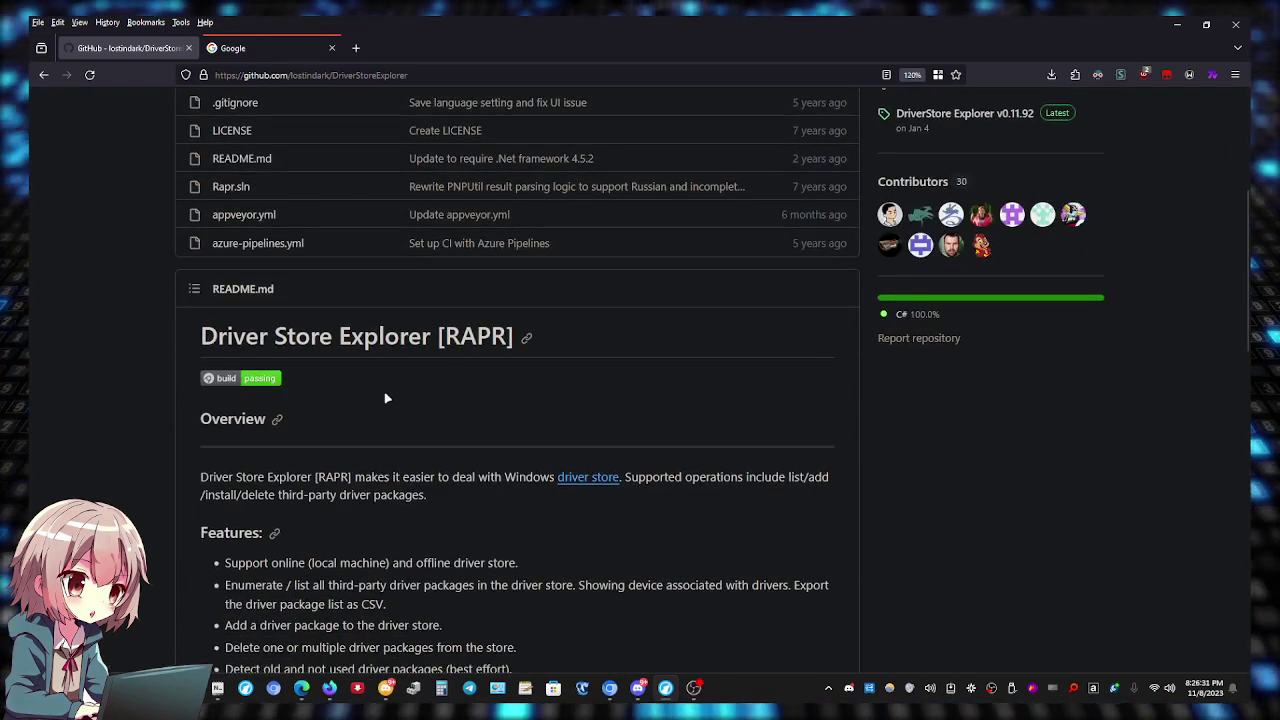
scroll(403, 398, down, 2)
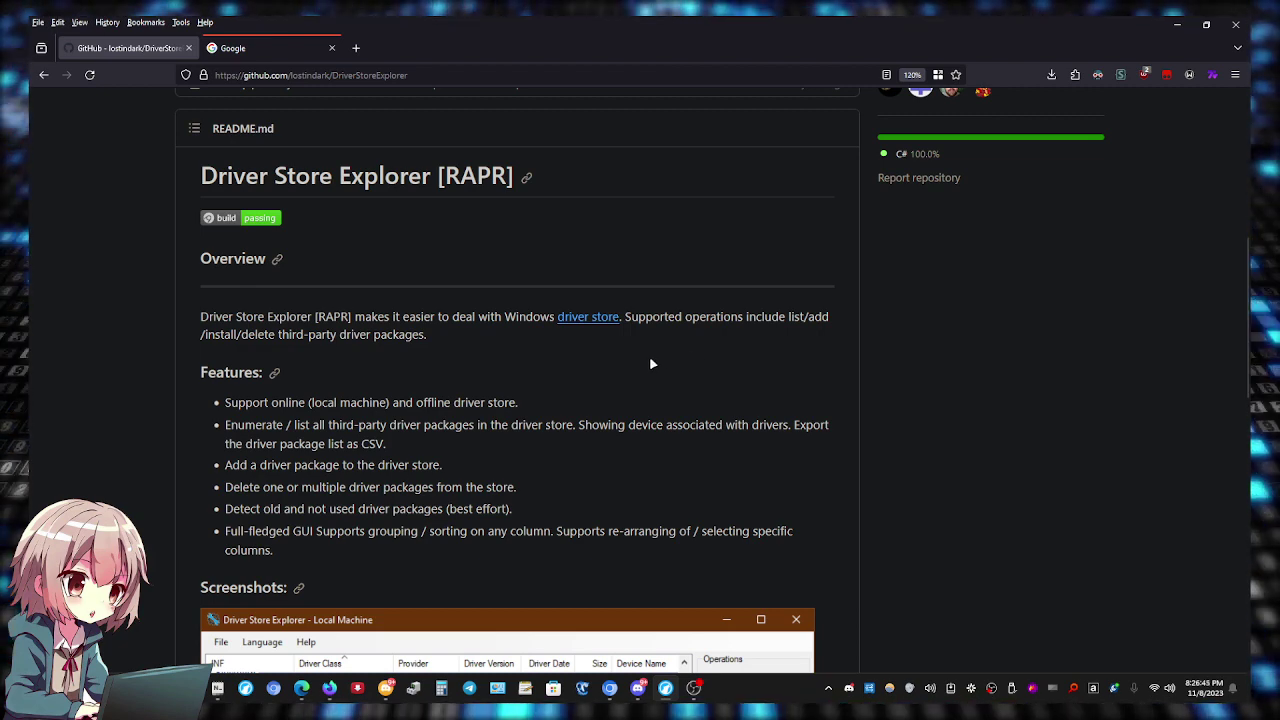
scroll(652, 364, down, 1)
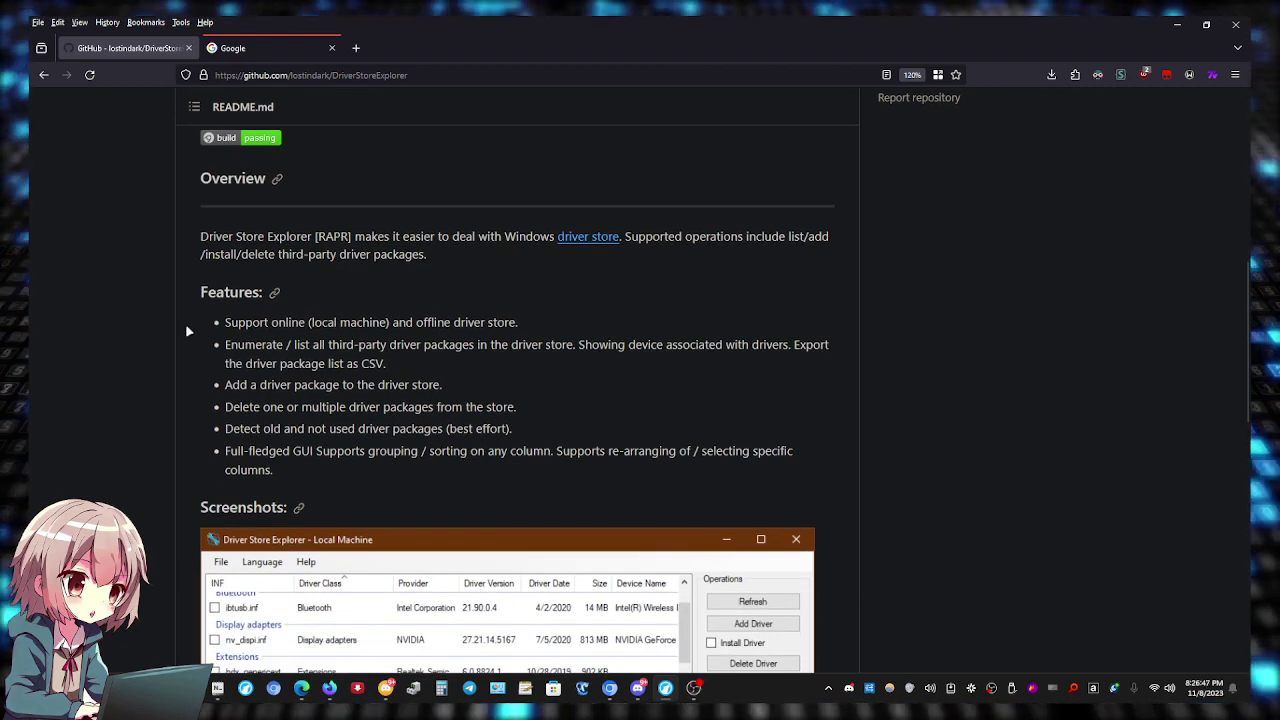
scroll(178, 321, down, 5)
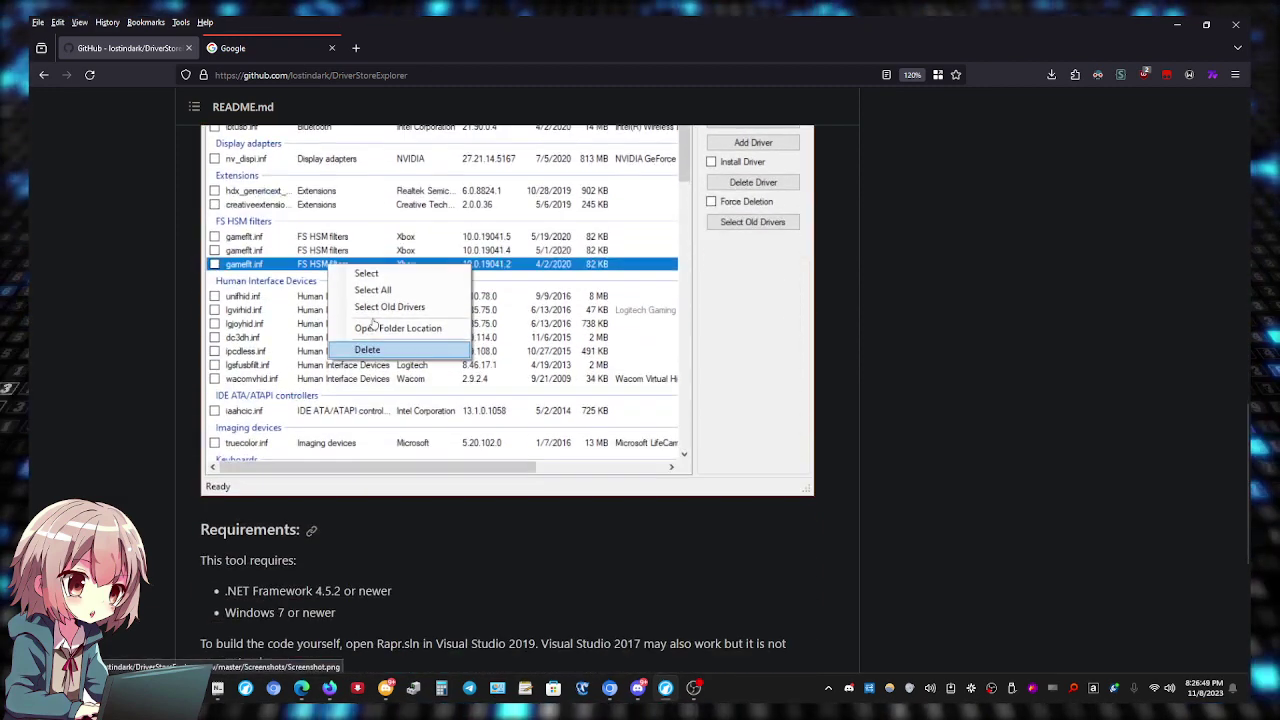
scroll(372, 324, down, 3)
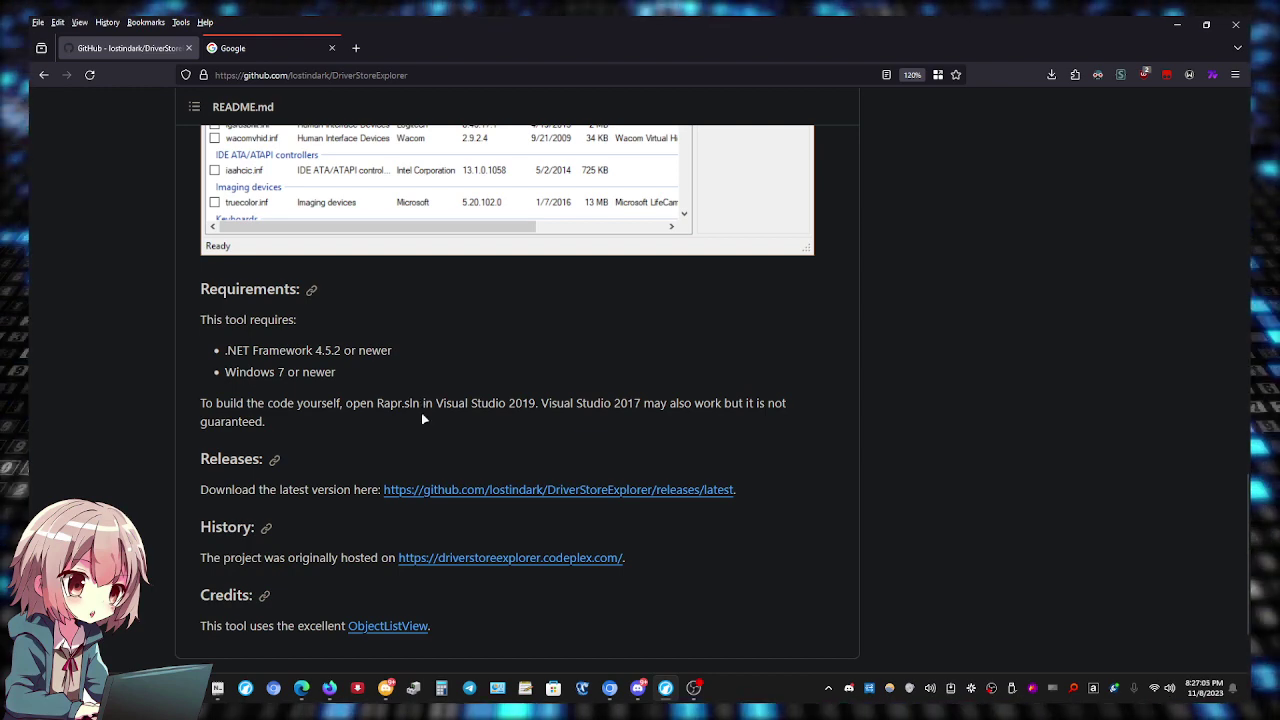
scroll(421, 410, up, 5)
scroll(426, 425, up, 5)
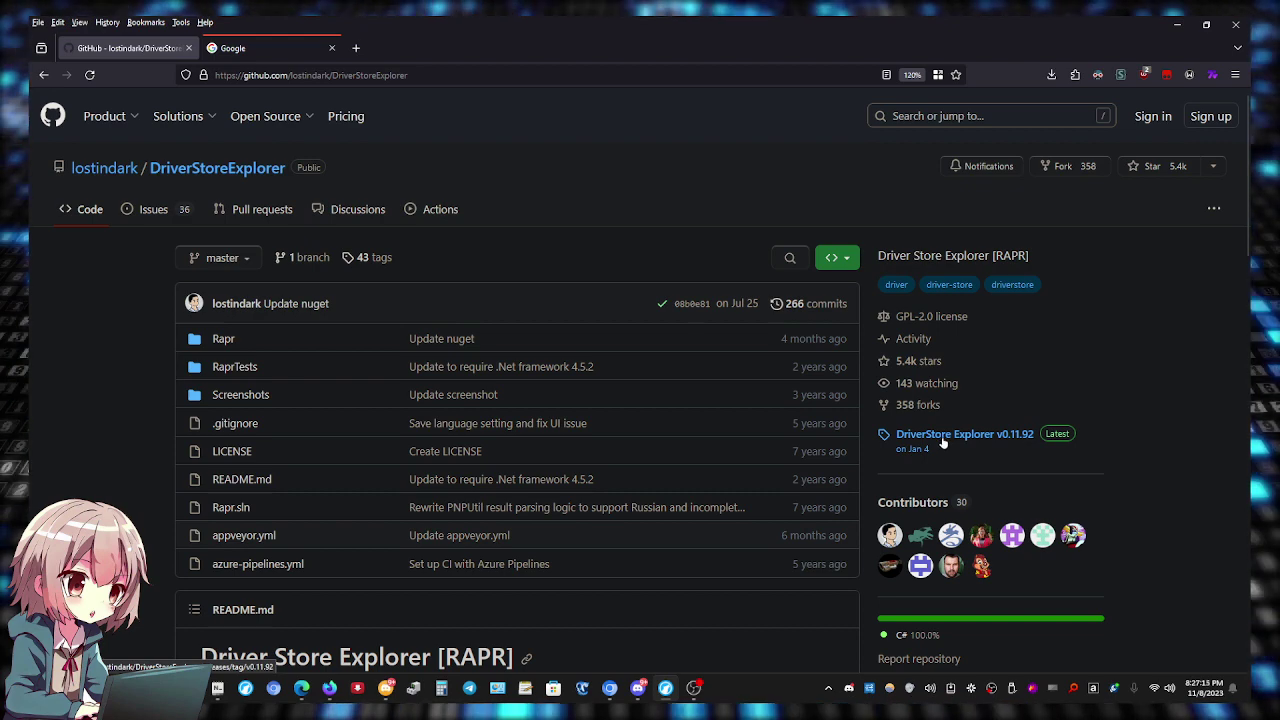
Open the v0.11.92 release, then go to the repository's full Releases list
scroll(942, 443, down, 3)
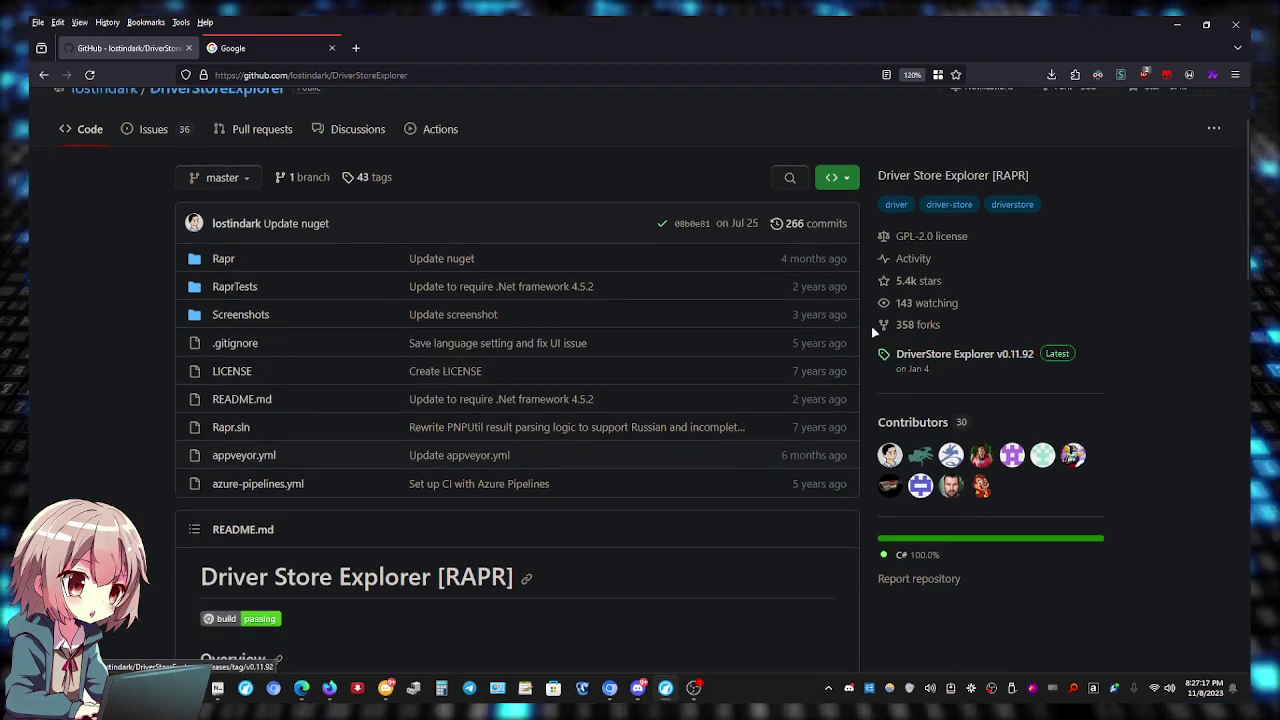
scroll(917, 285, up, 3)
click(917, 285)
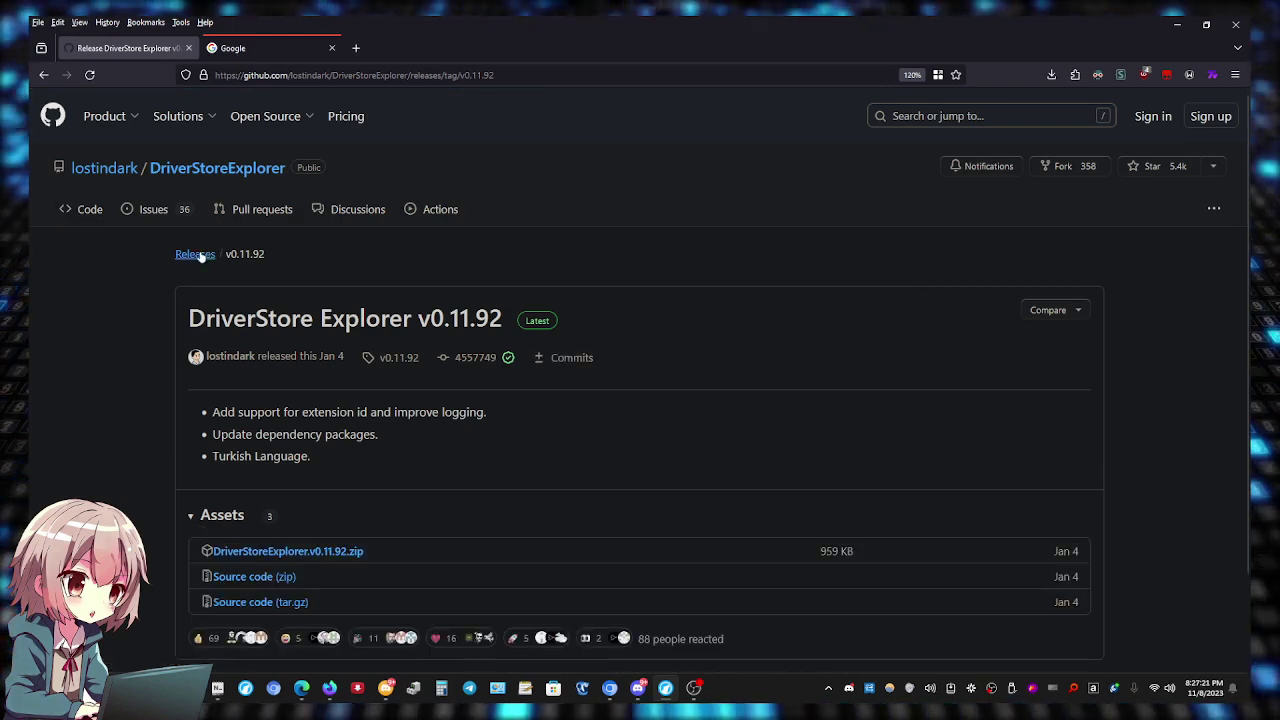
click(196, 254)
scroll(176, 318, down, 1)
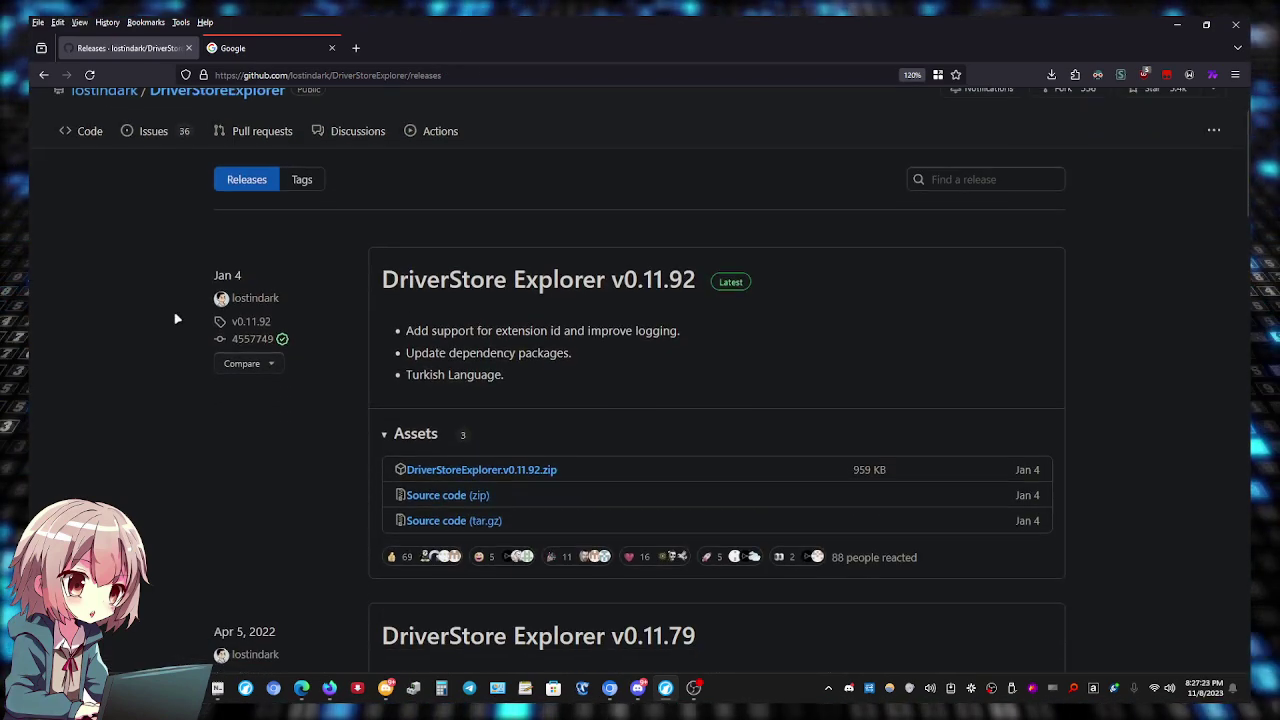
scroll(176, 318, up, 1)
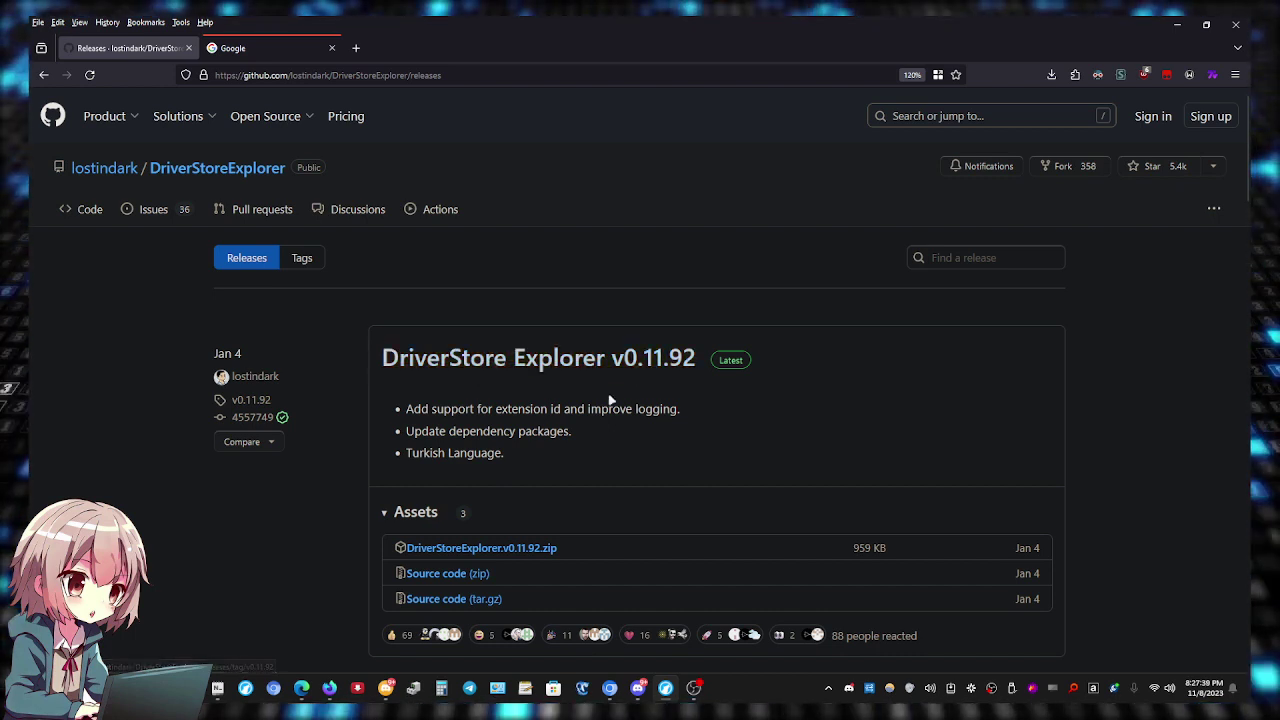
Expand v0.11.92's Assets and start downloading DriverStoreExplorer.v0.11.92.zip
click(415, 513)
click(415, 514)
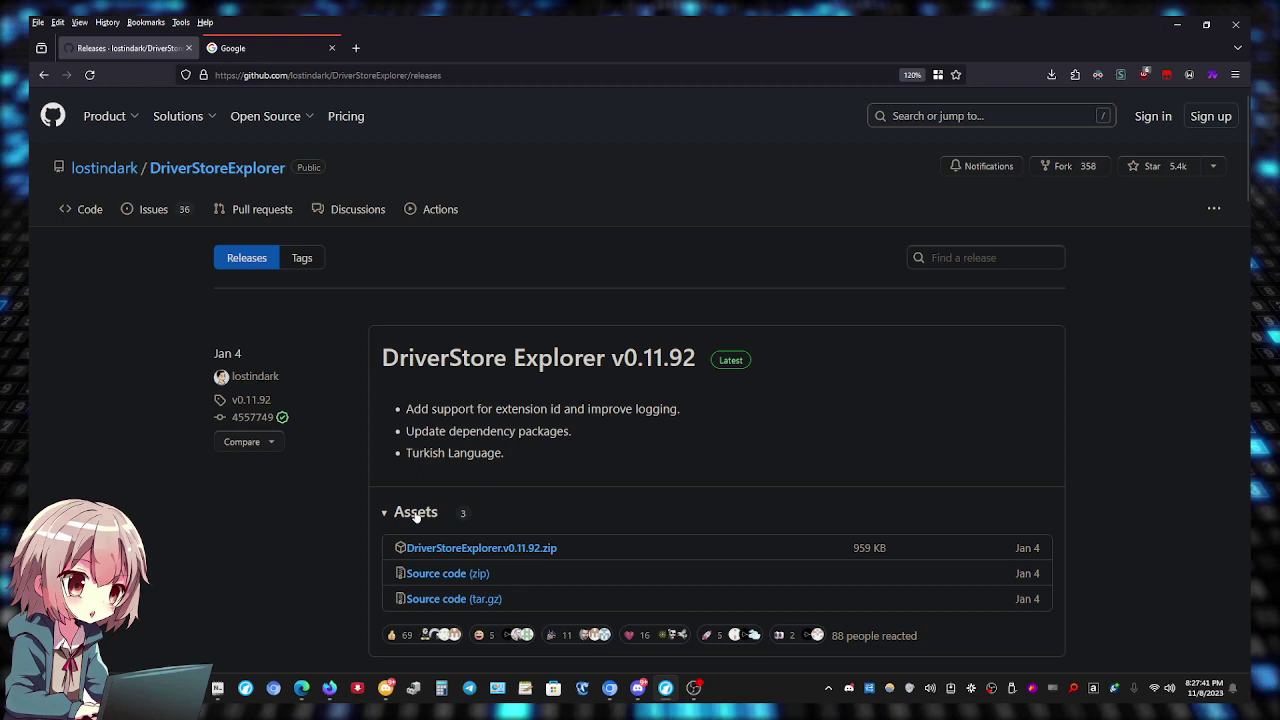
click(415, 514)
click(415, 514)
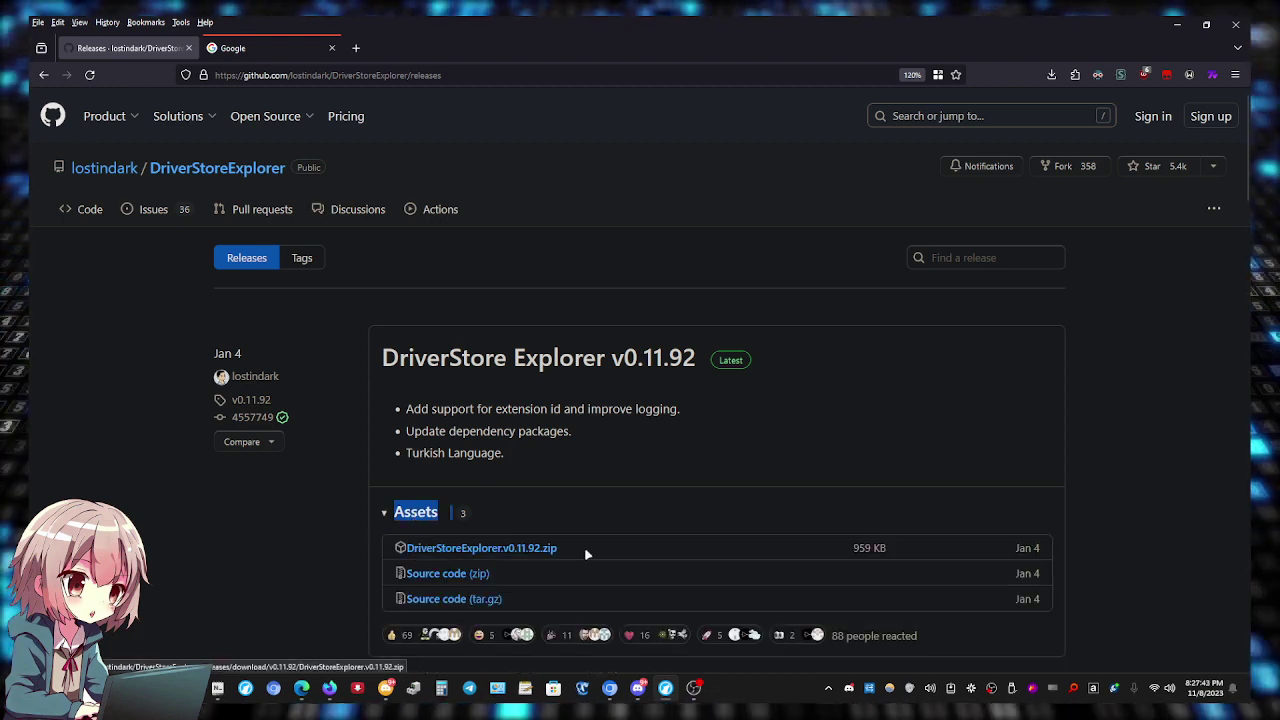
drag(586, 549, 348, 551)
click(348, 551)
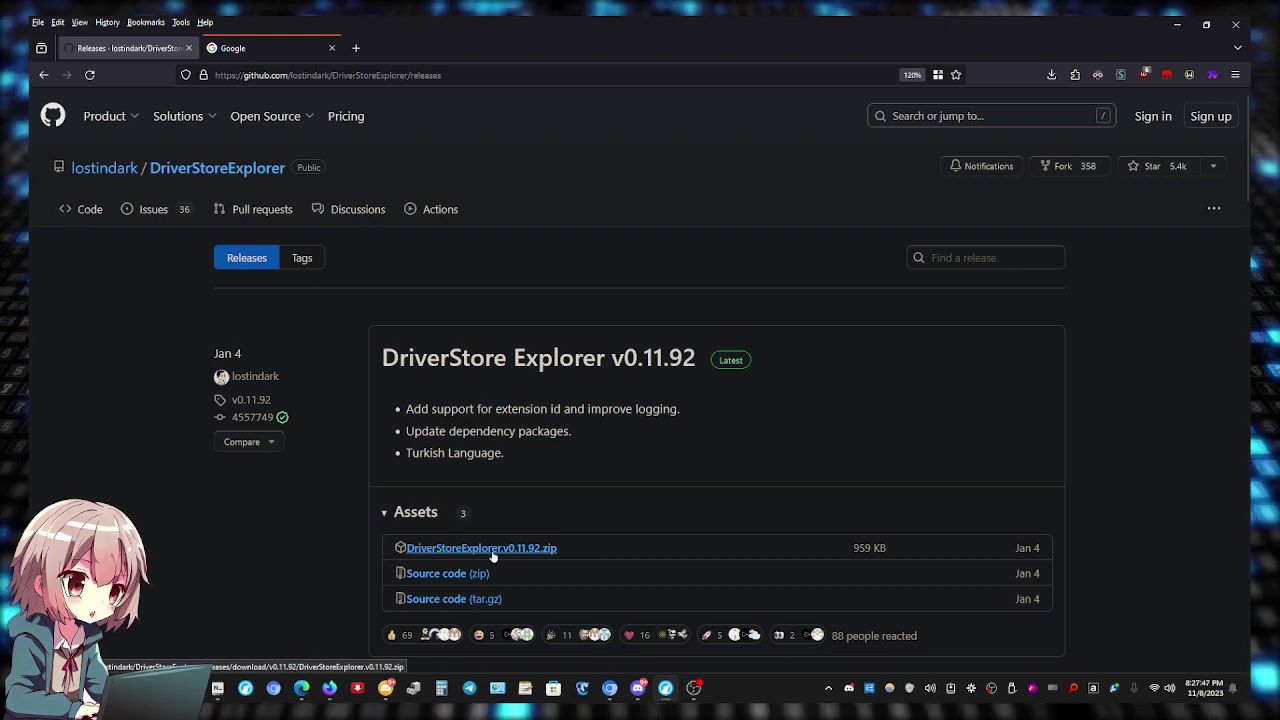
click(537, 550)
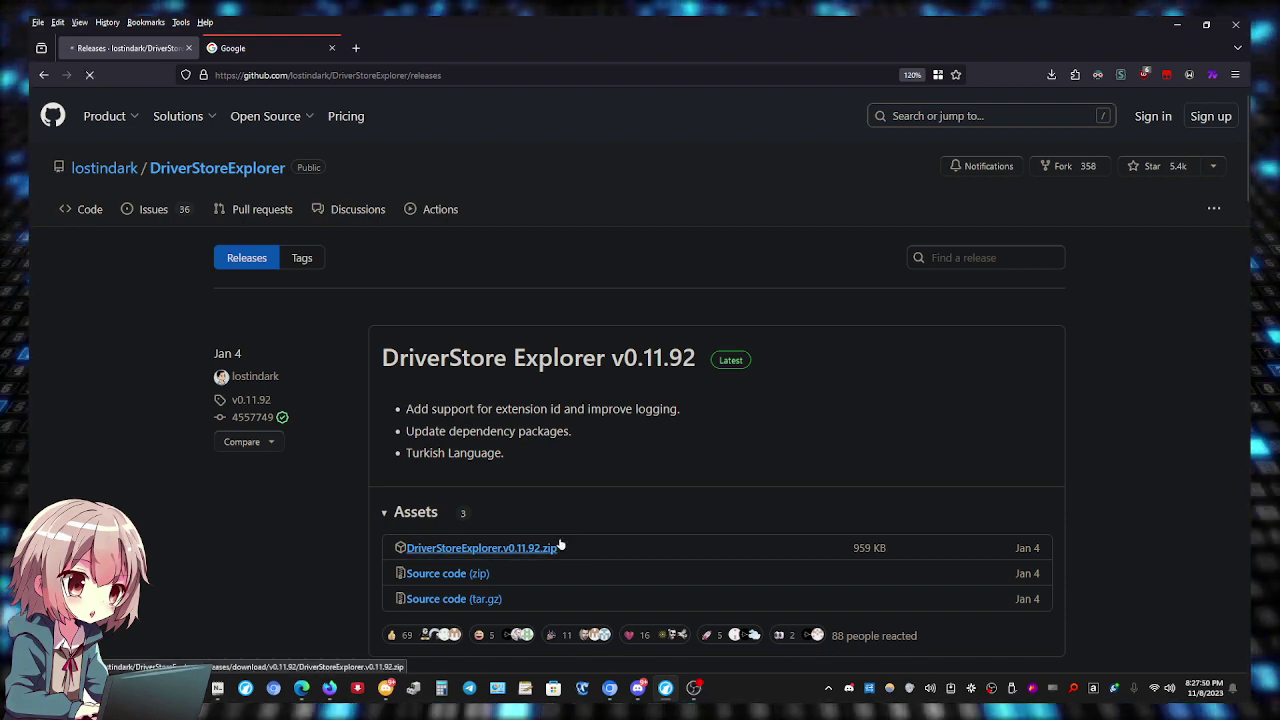
Cancel the Save As dialog and select Rapr.exe in the DriverStoreExplorer.v0.11.79 folder
click(833, 470)
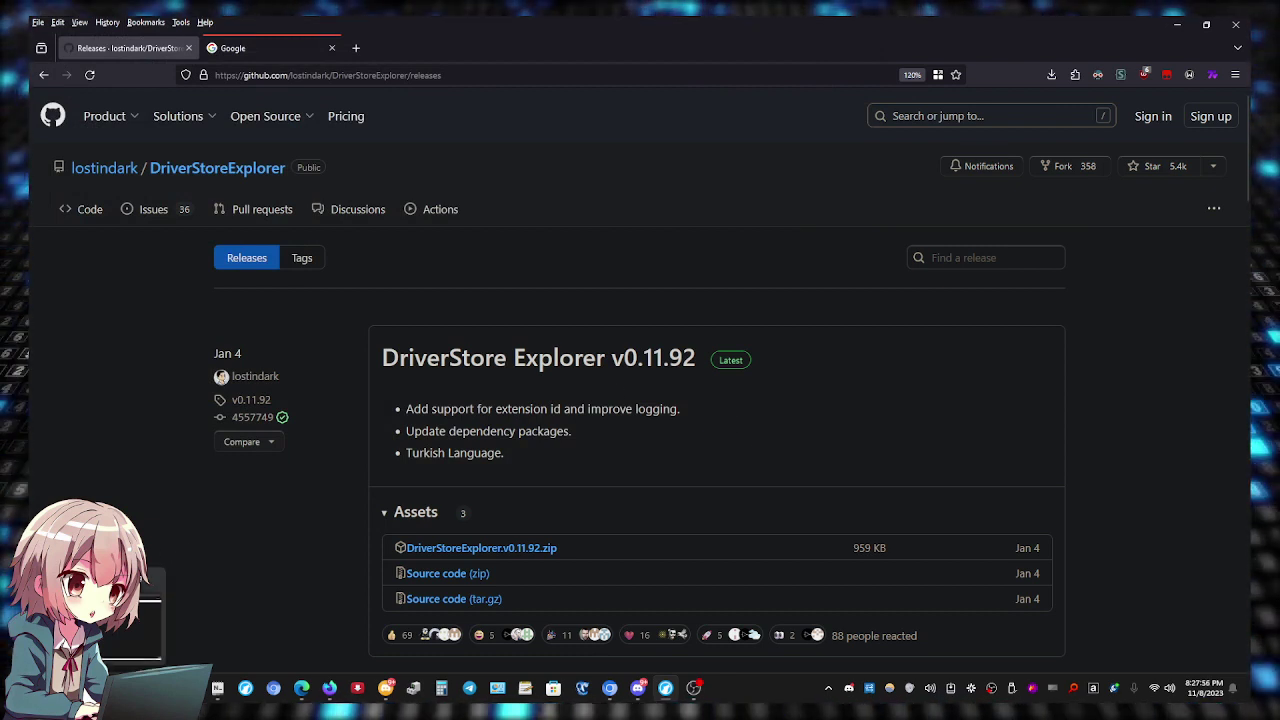
key(alt+Tab)
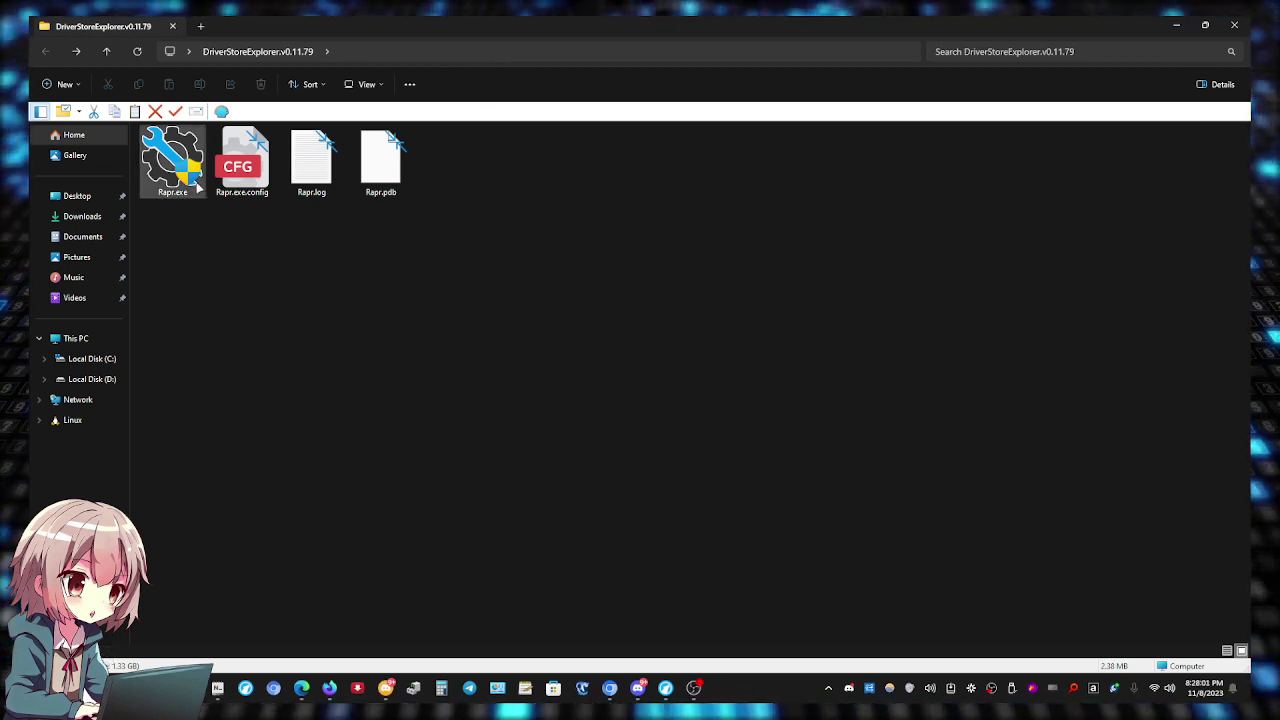
click(198, 156)
Launch Rapr.exe and scroll through the scanned driver packages once the list loads
double_click(198, 156)
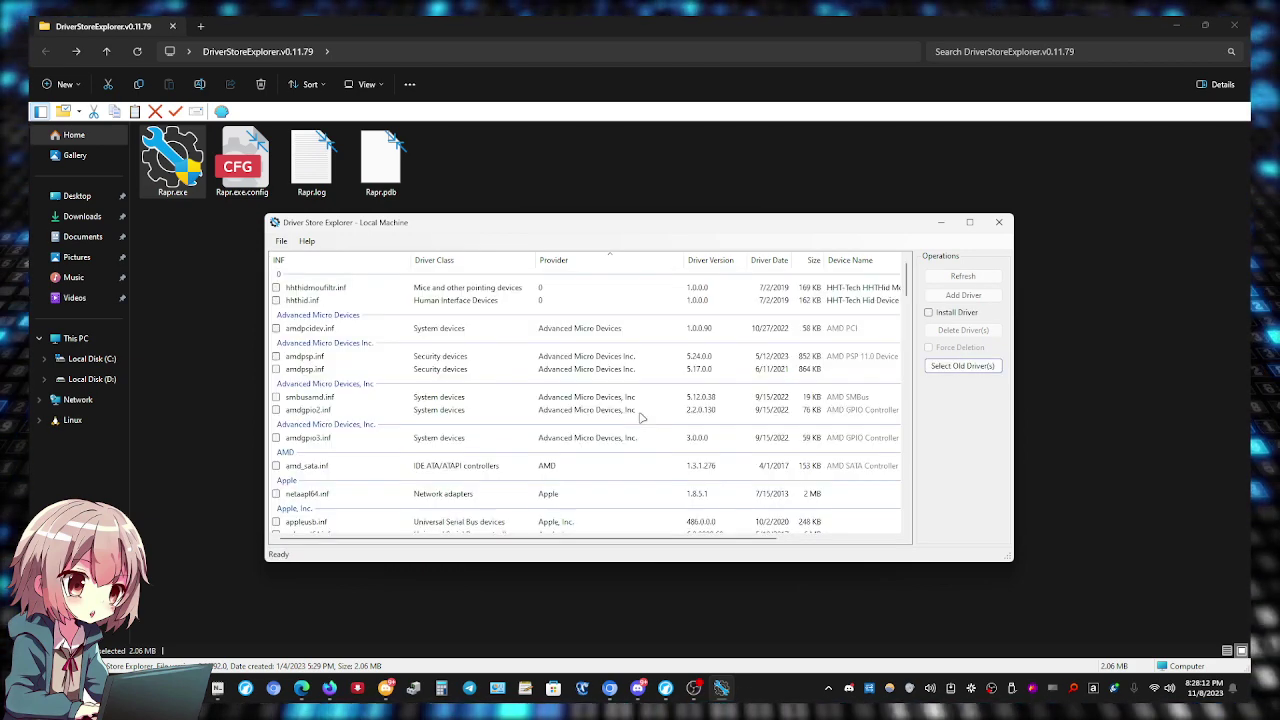
mouse_move(907, 285)
mouse_down()
mouse_move(907, 400)
mouse_move(905, 265)
mouse_up()
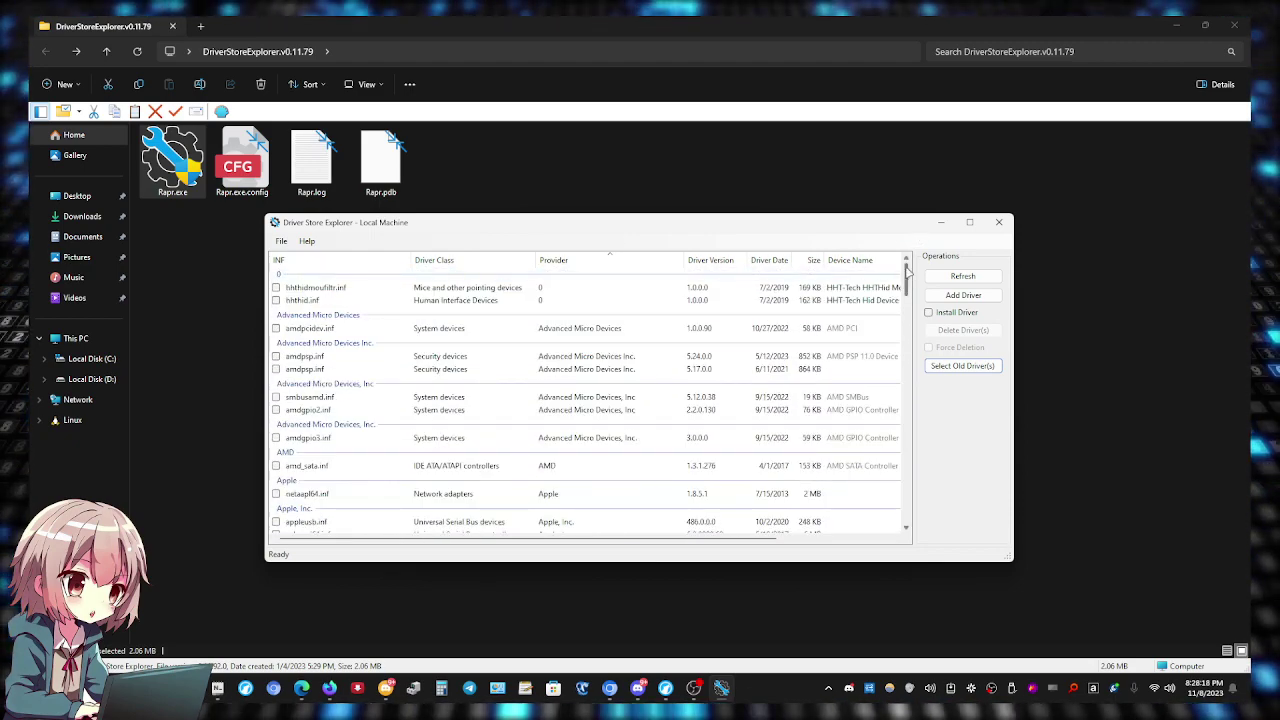
click(910, 316)
drag(910, 316, 907, 262)
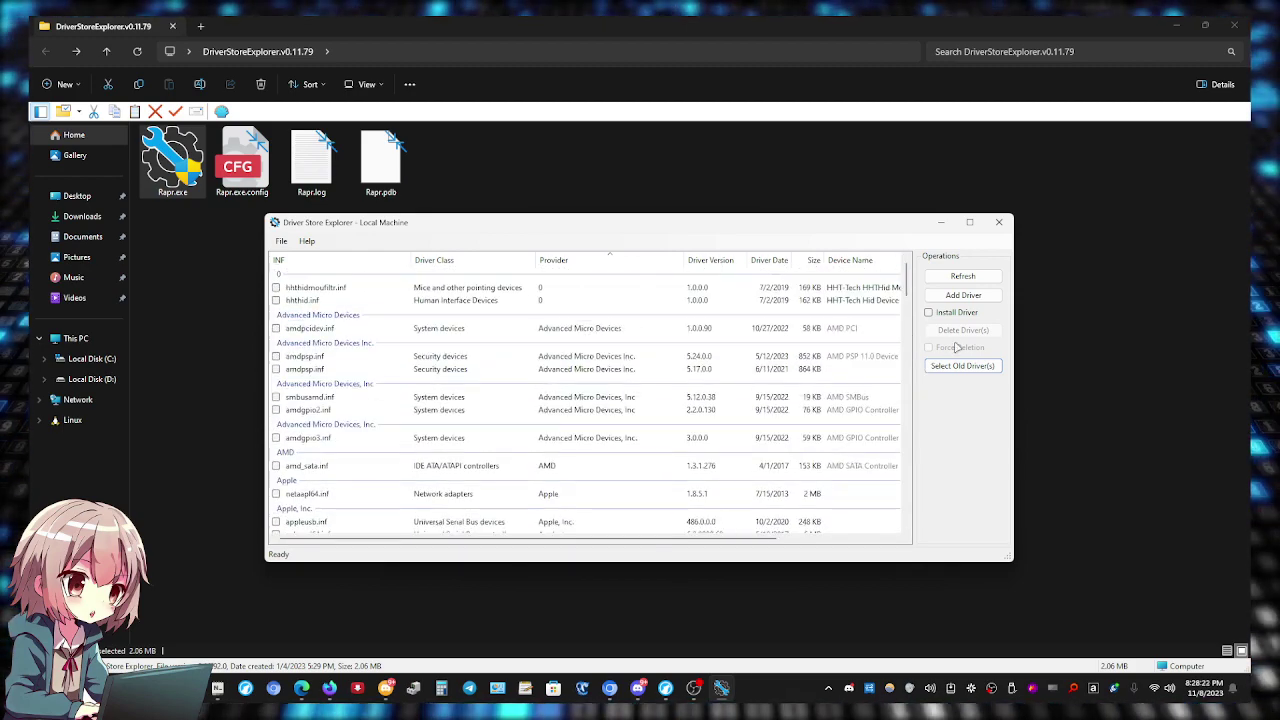
Move and widen the Driver Store Explorer window, then sort the list by Device Name
drag(809, 225, 717, 246)
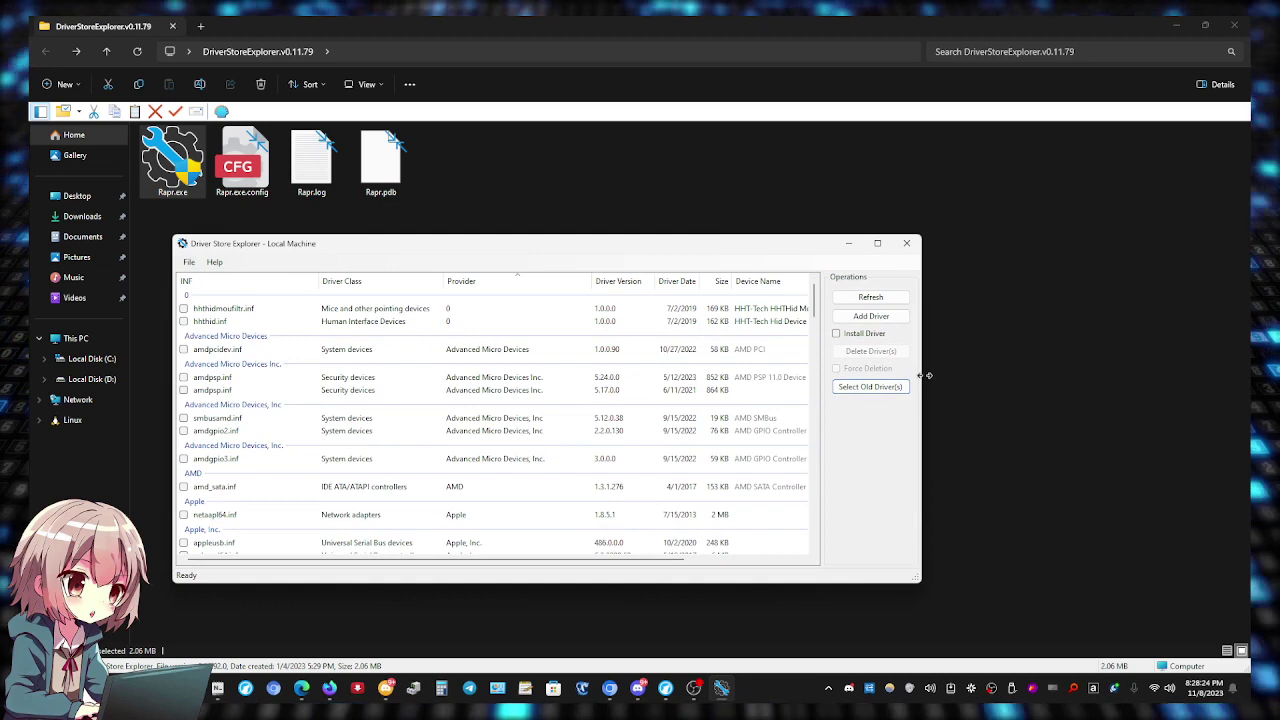
drag(927, 375, 1011, 375)
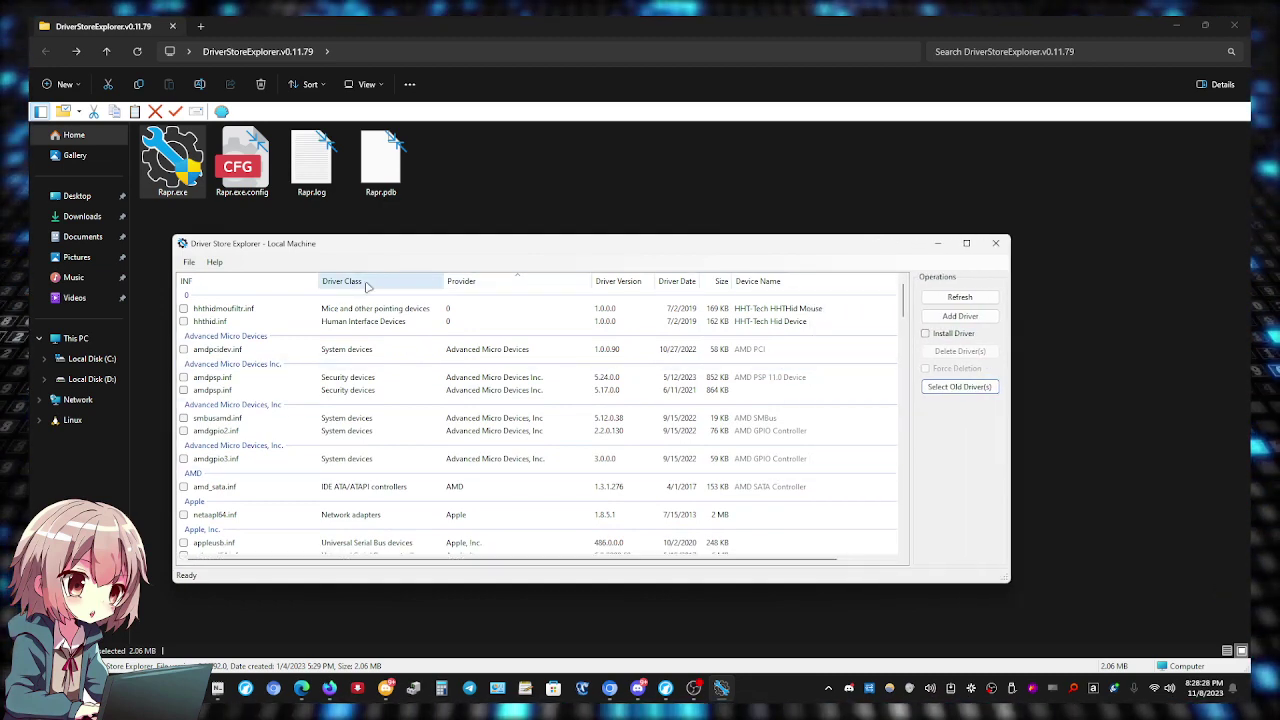
click(800, 284)
click(796, 285)
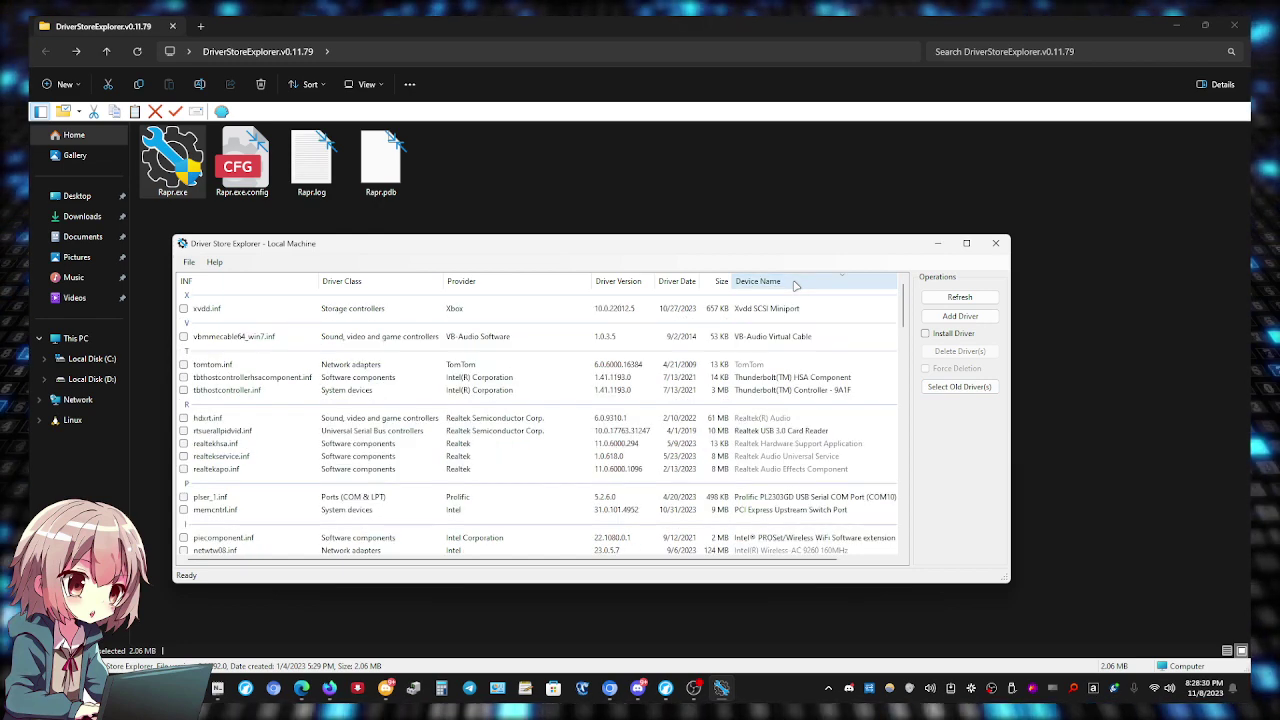
click(800, 284)
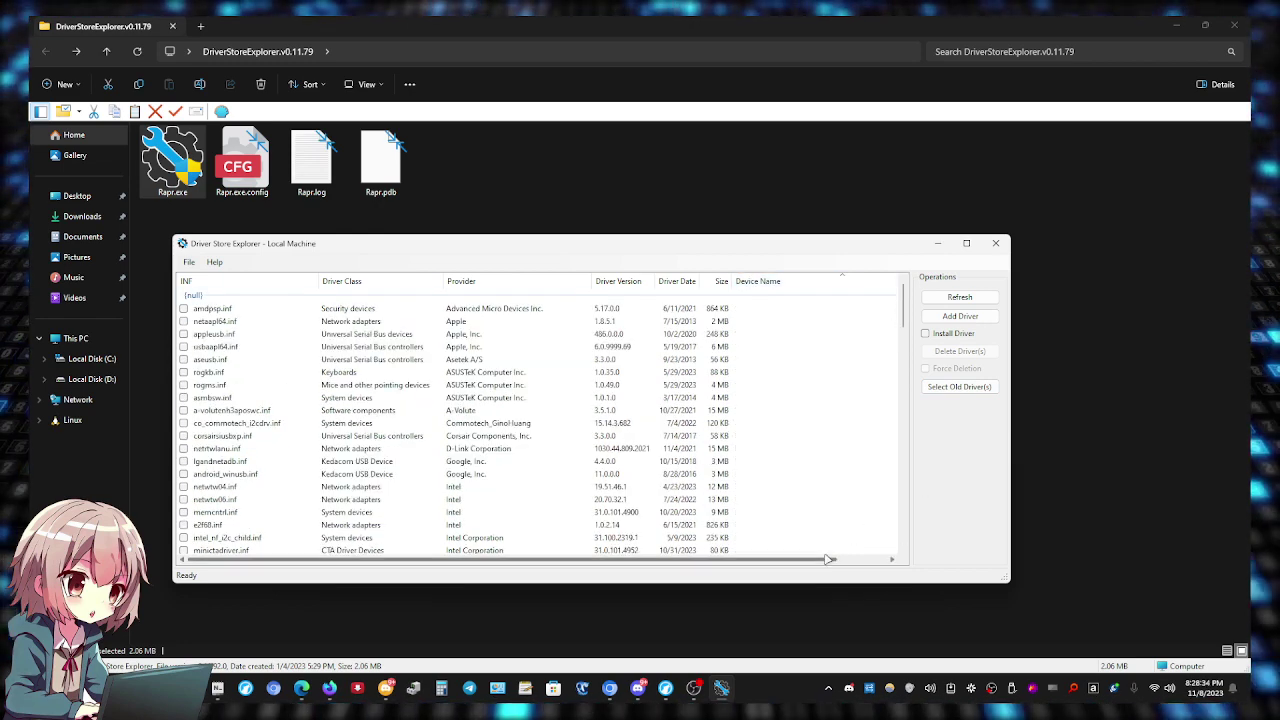
scroll(909, 347, down, 3)
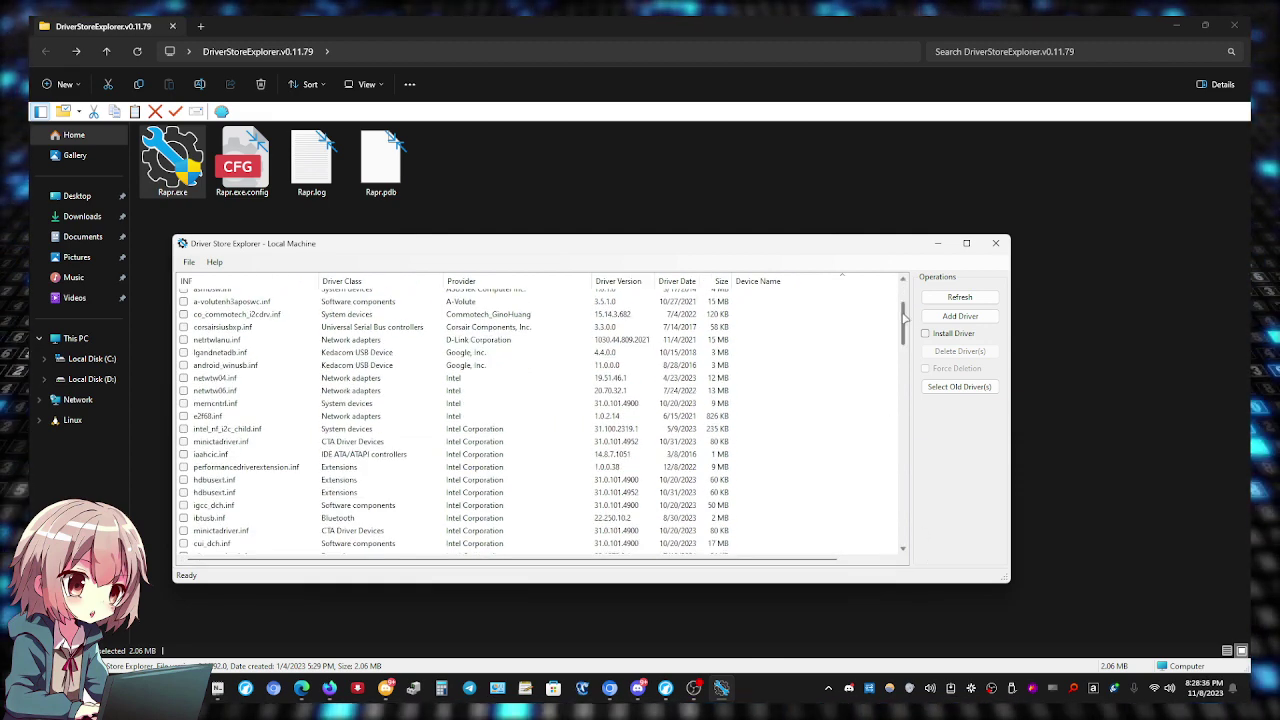
scroll(590, 302, up, 3)
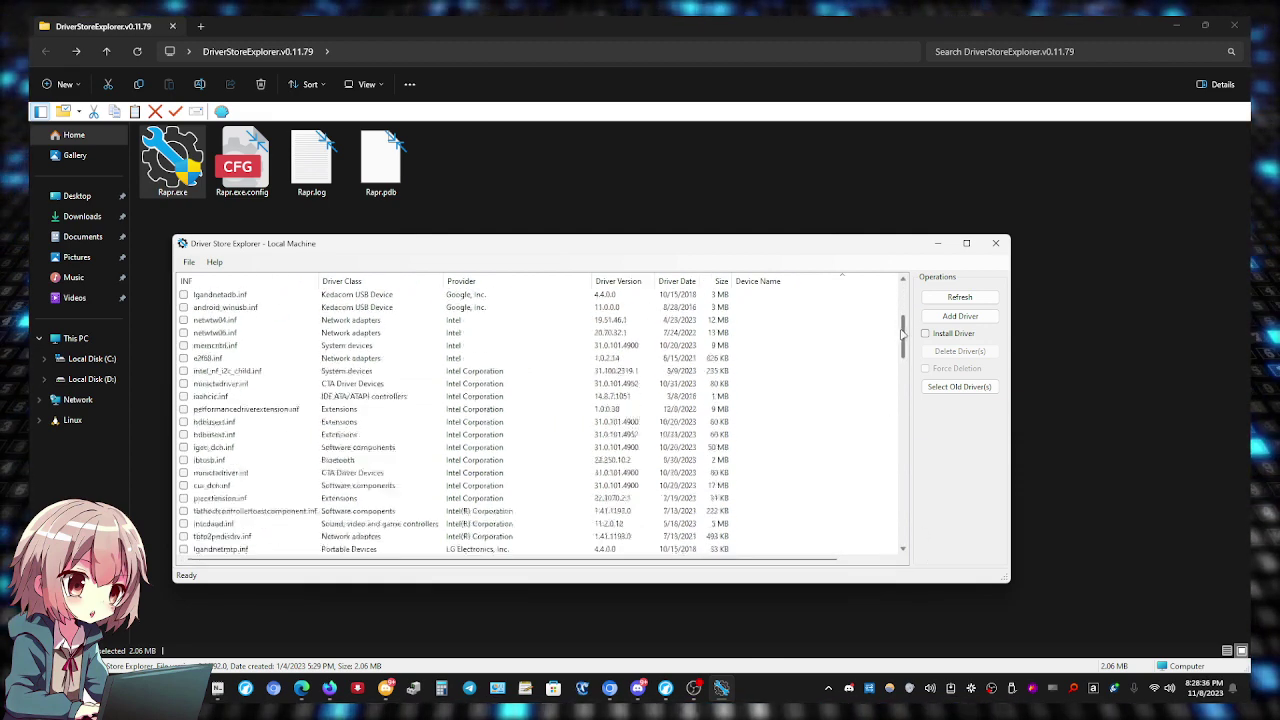
Sort drivers by Provider in descending order with Xbox first, and scroll through the list
click(490, 283)
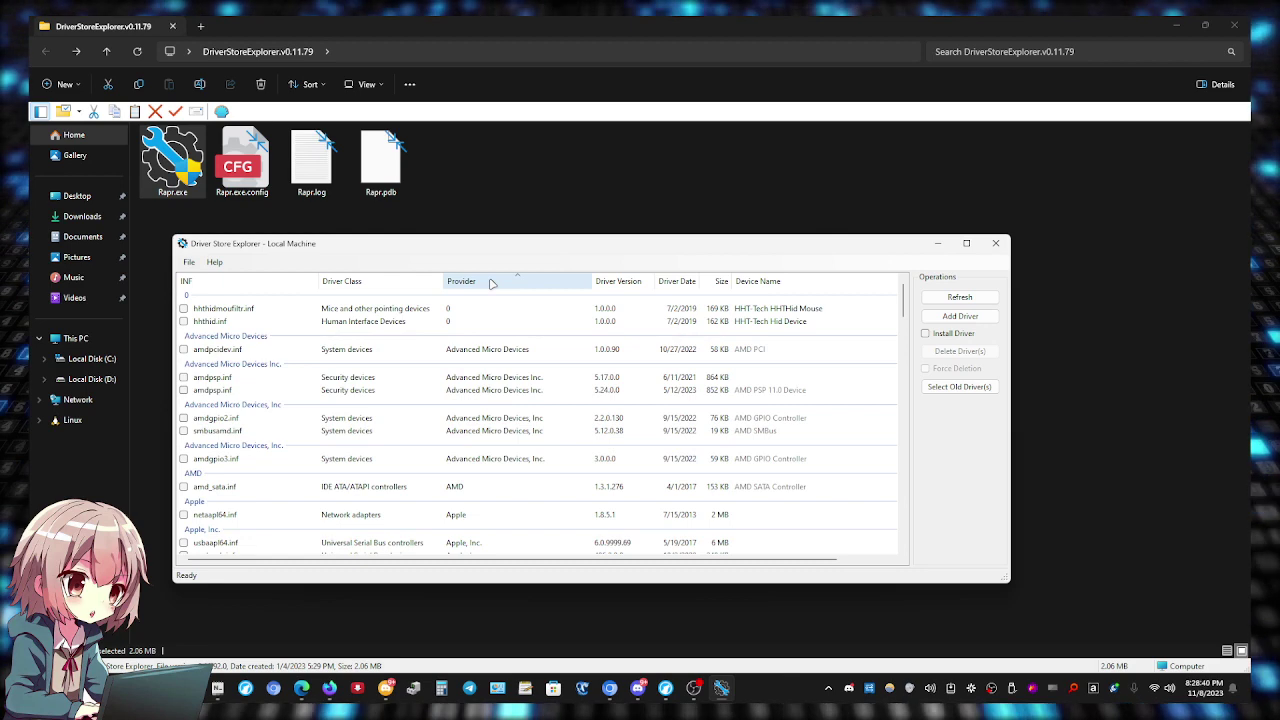
click(490, 283)
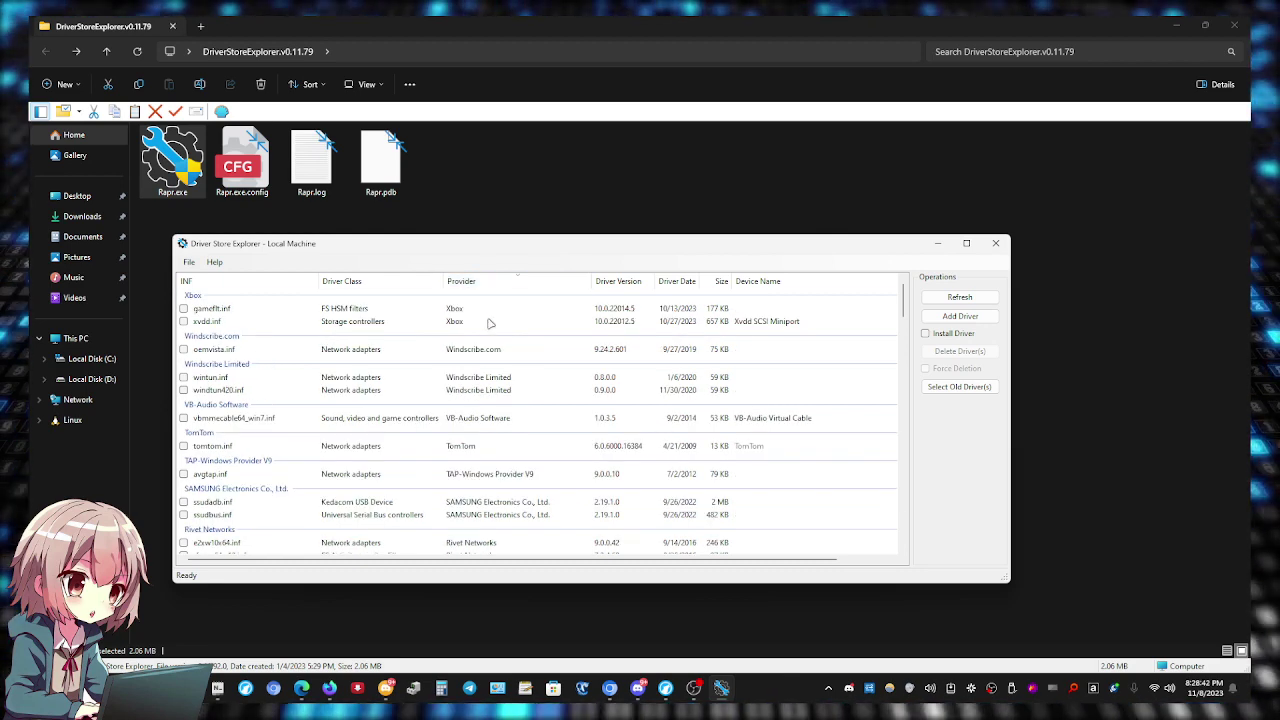
scroll(521, 370, down, 2)
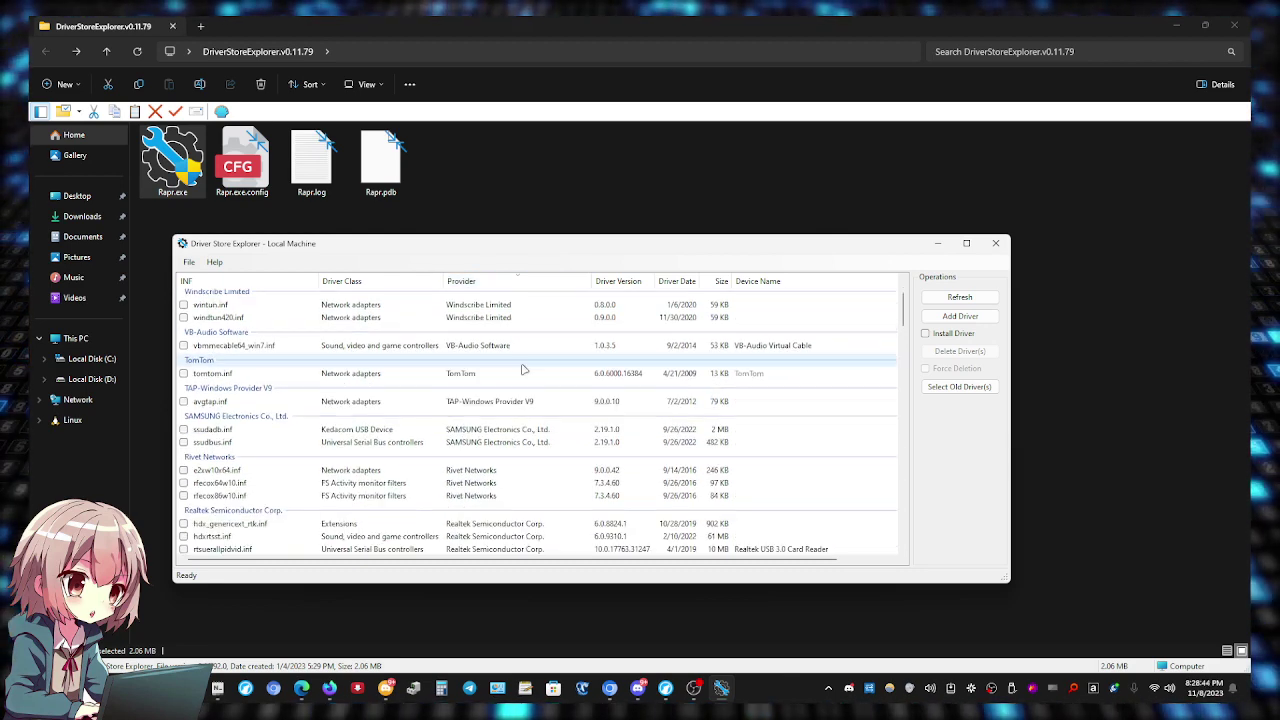
scroll(521, 370, down, 2)
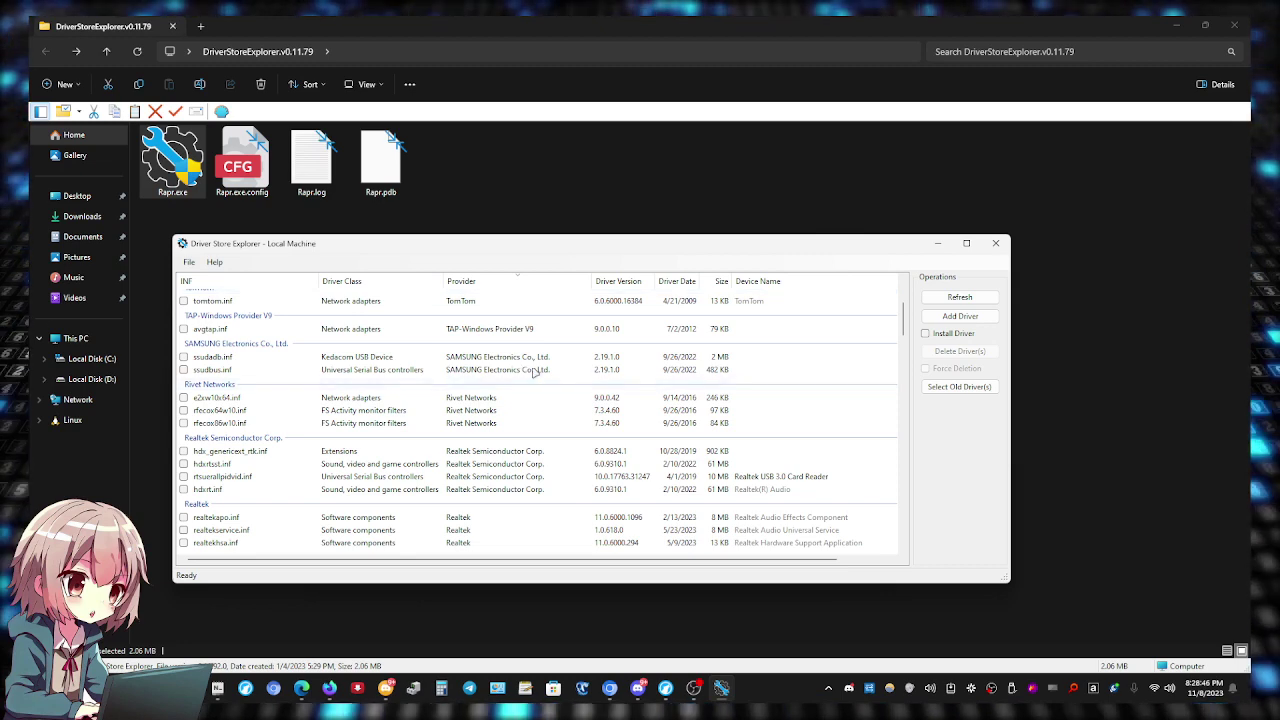
scroll(537, 366, down, 3)
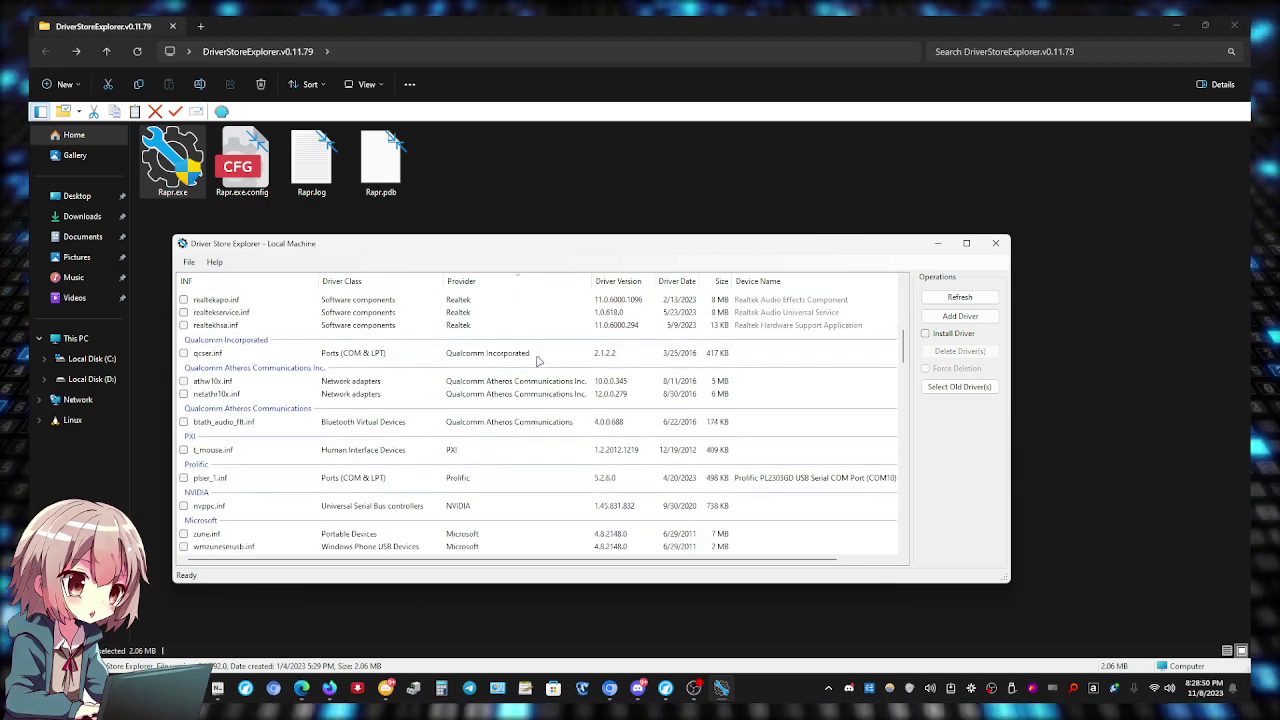
scroll(537, 361, down, 3)
scroll(528, 330, down, 10)
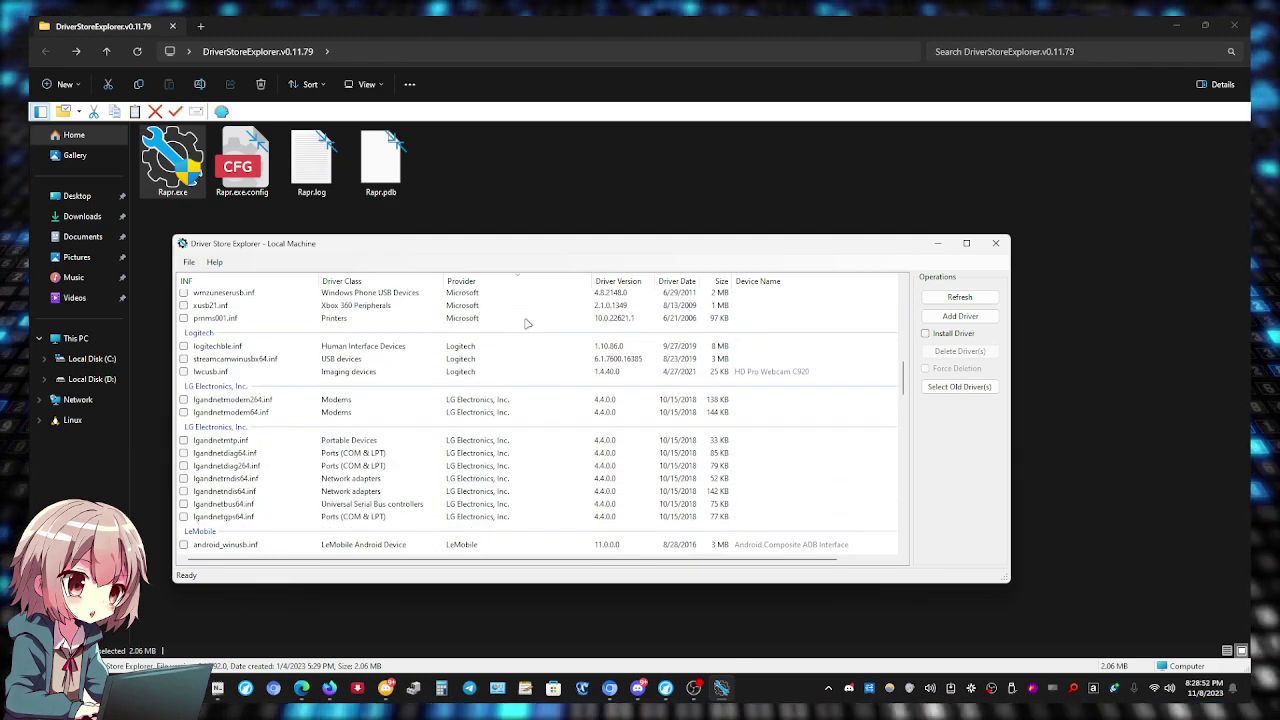
scroll(520, 355, down, 10)
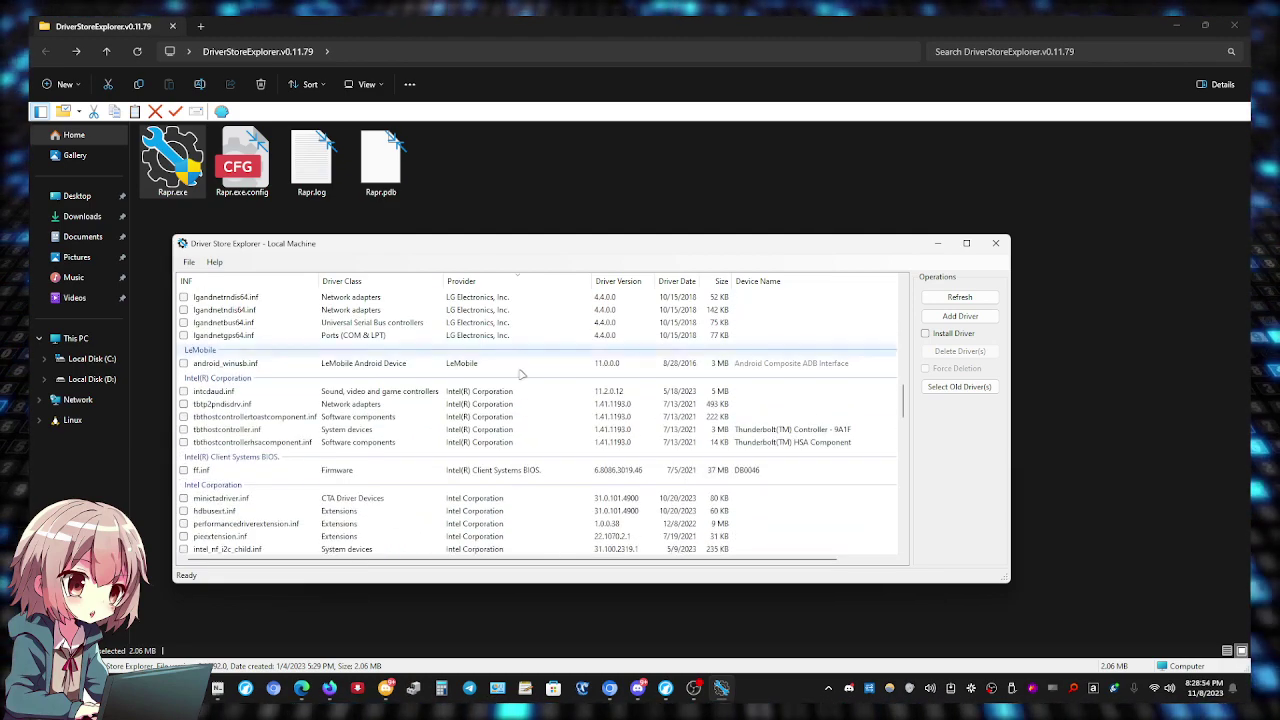
scroll(528, 426, down, 8)
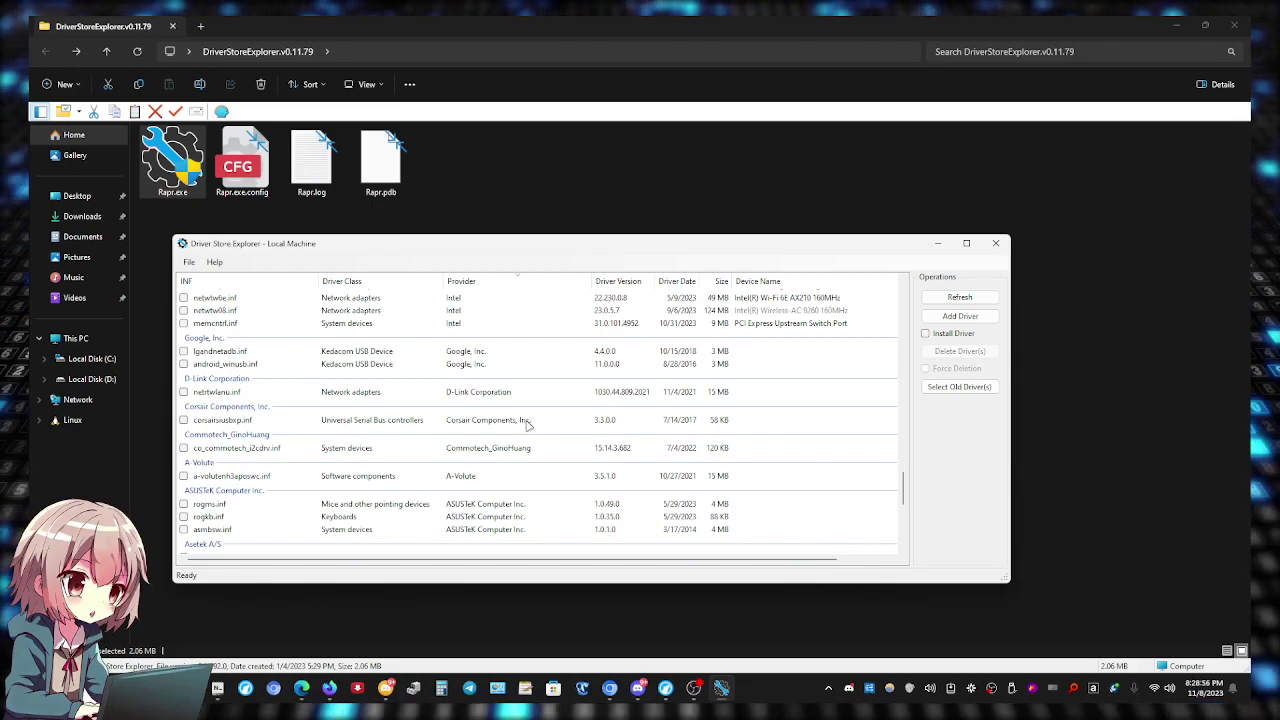
scroll(520, 400, up, 3)
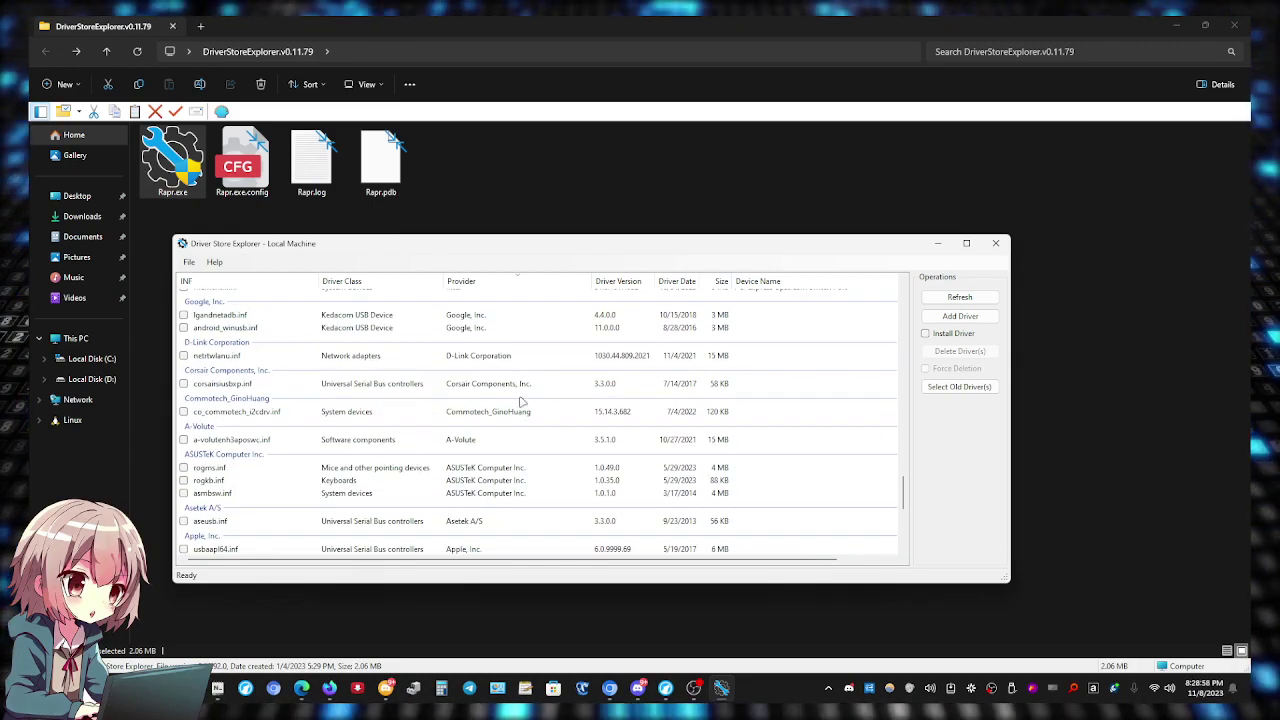
drag(904, 492, 929, 251)
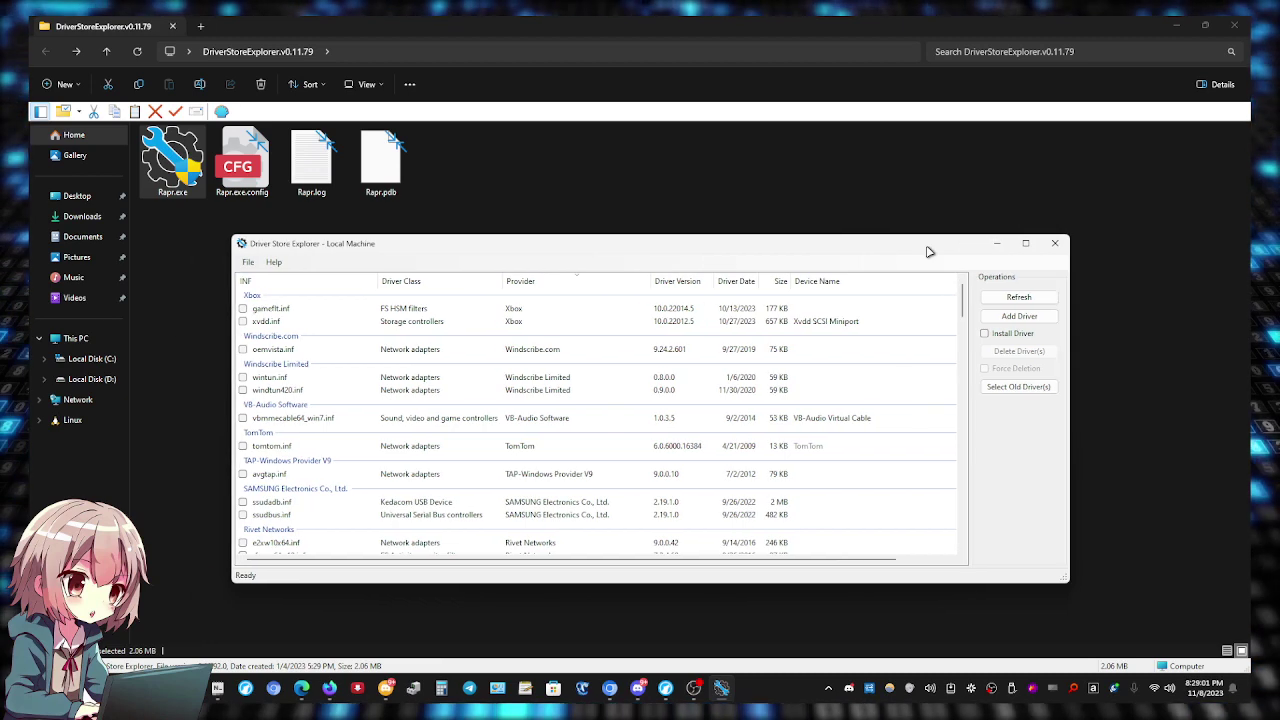
Use Select Old Driver(s) to tick the four Intel 31.0.101.4900 packages, totalling 67 MB
click(1003, 390)
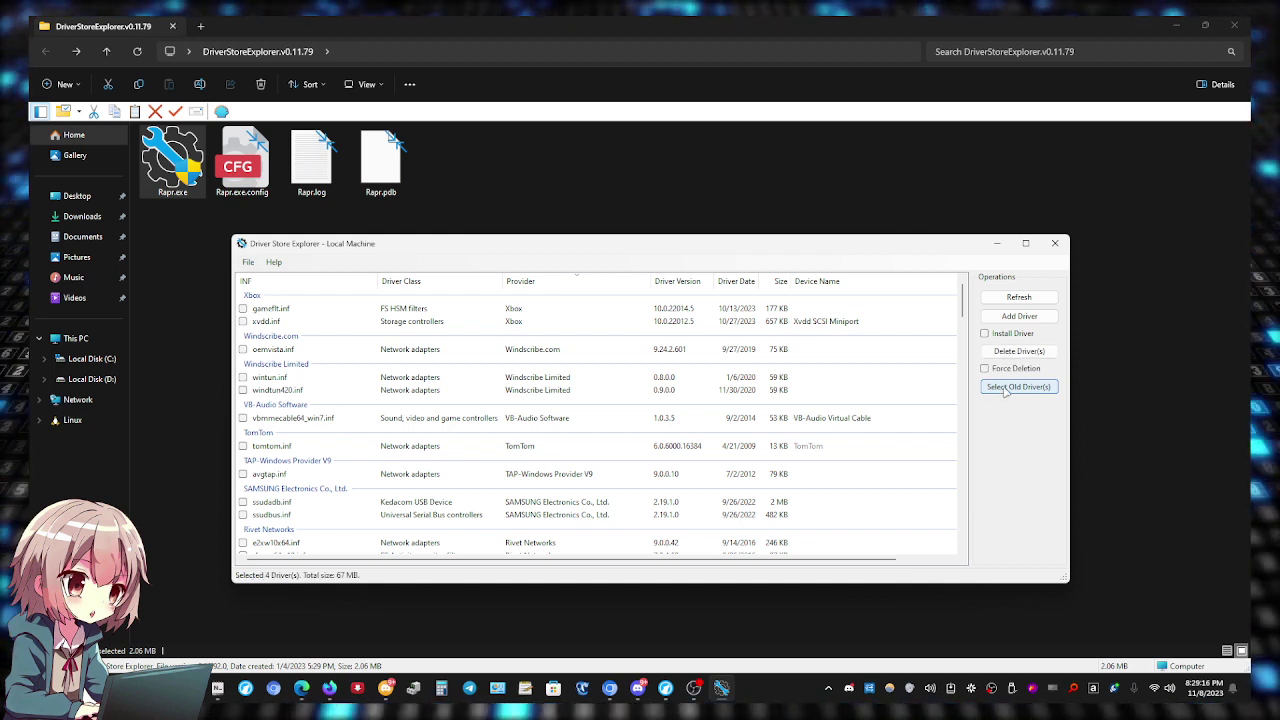
drag(962, 291, 962, 419)
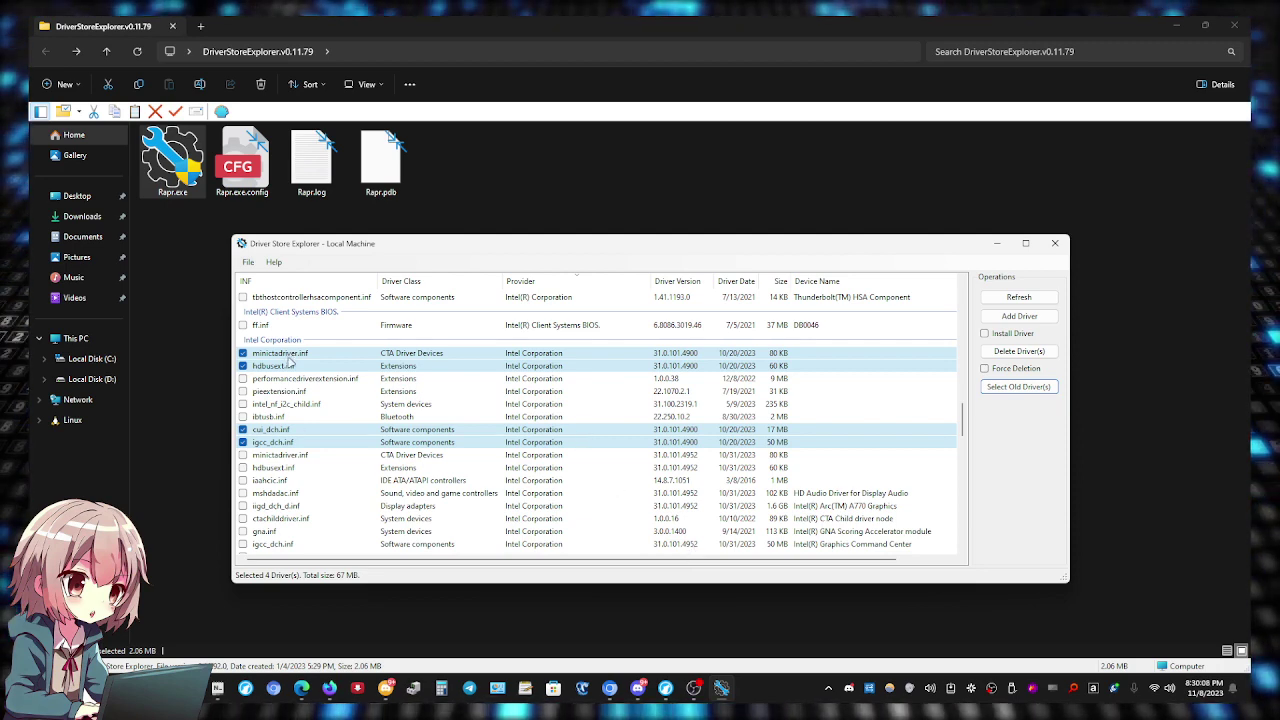
Delete the four ticked Intel packages and confirm the warning, leaving only 31.0.101.4952 versions
click(1020, 352)
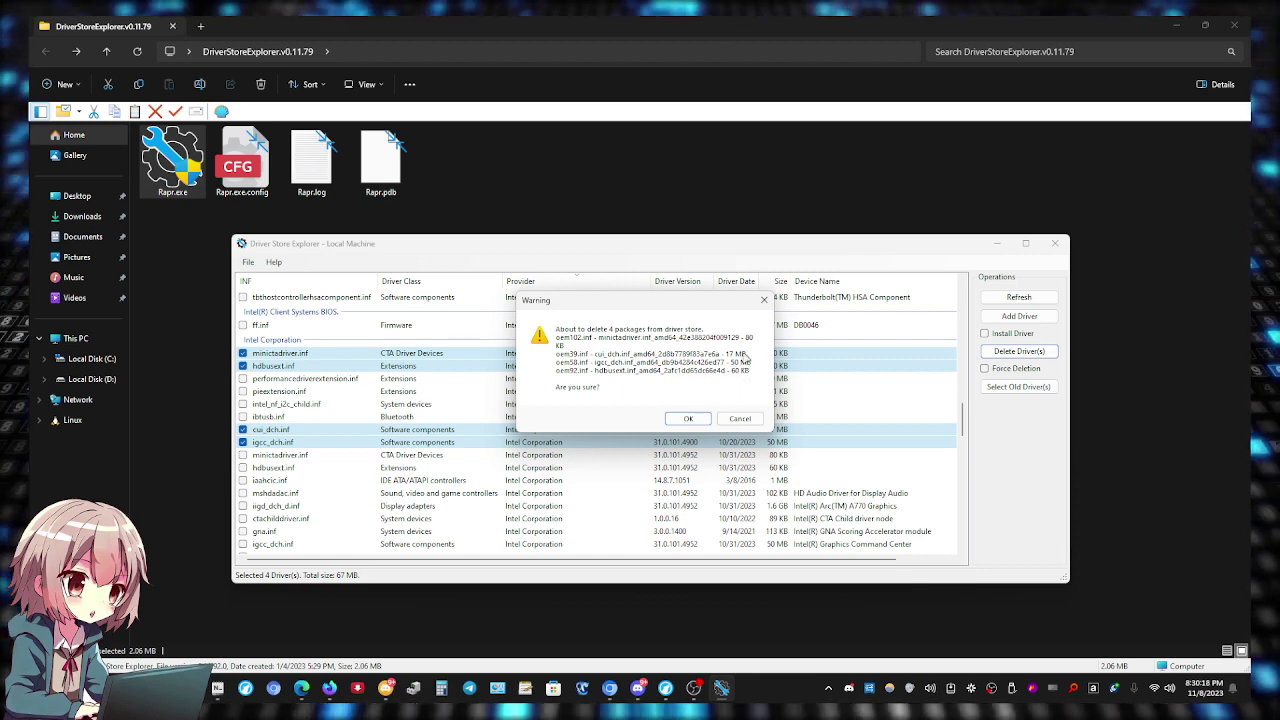
click(688, 419)
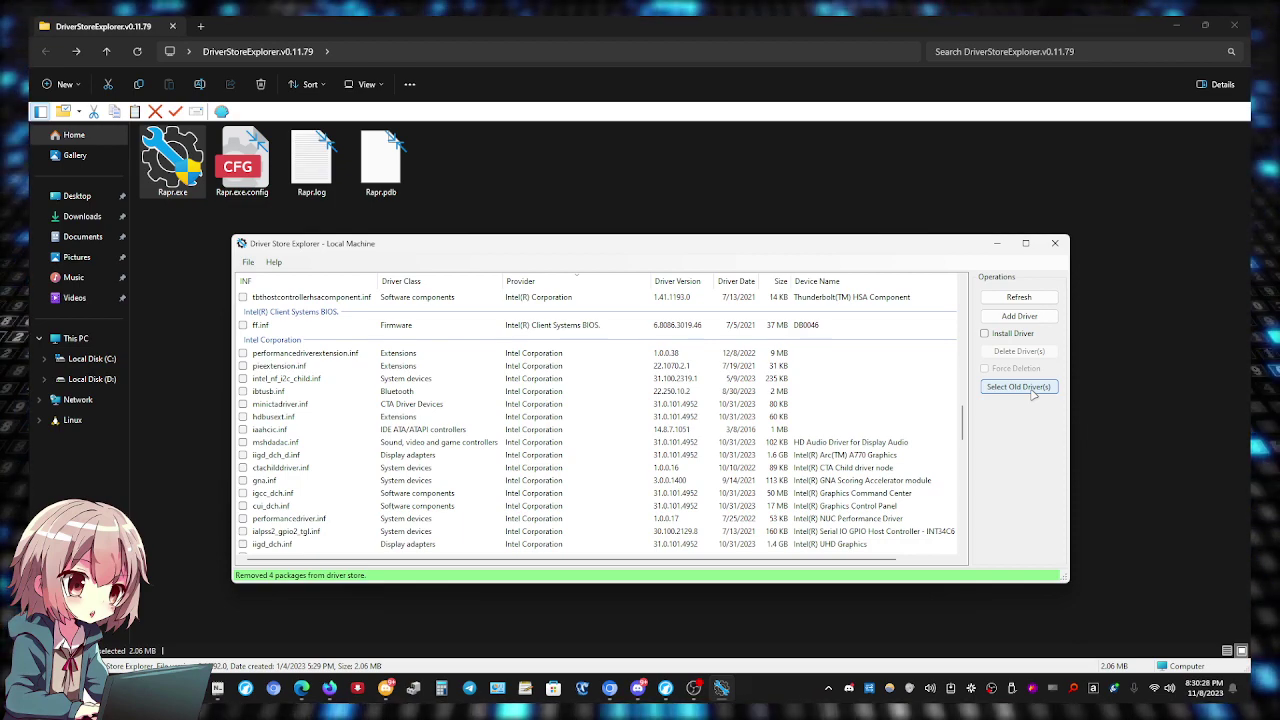
Re-run Select Old Driver(s) to confirm none remain, then return to the DriverStoreExplorer GitHub main page
click(1030, 389)
drag(963, 425, 963, 288)
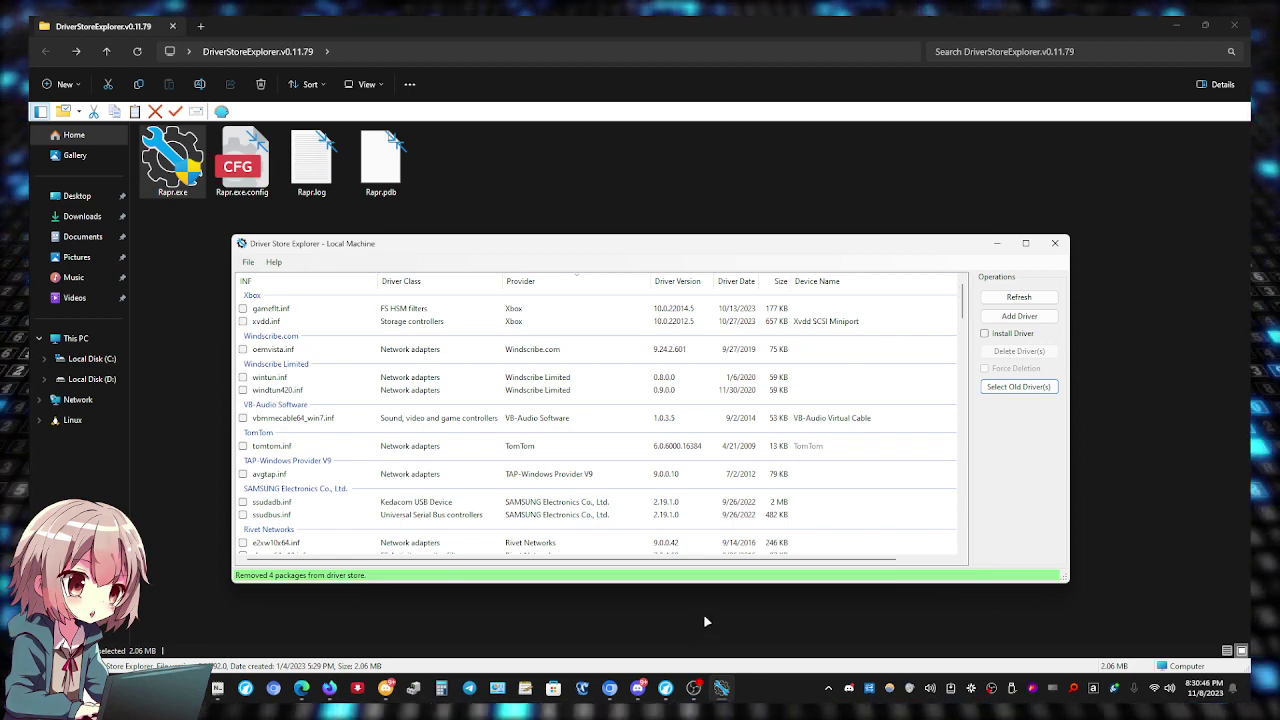
click(665, 688)
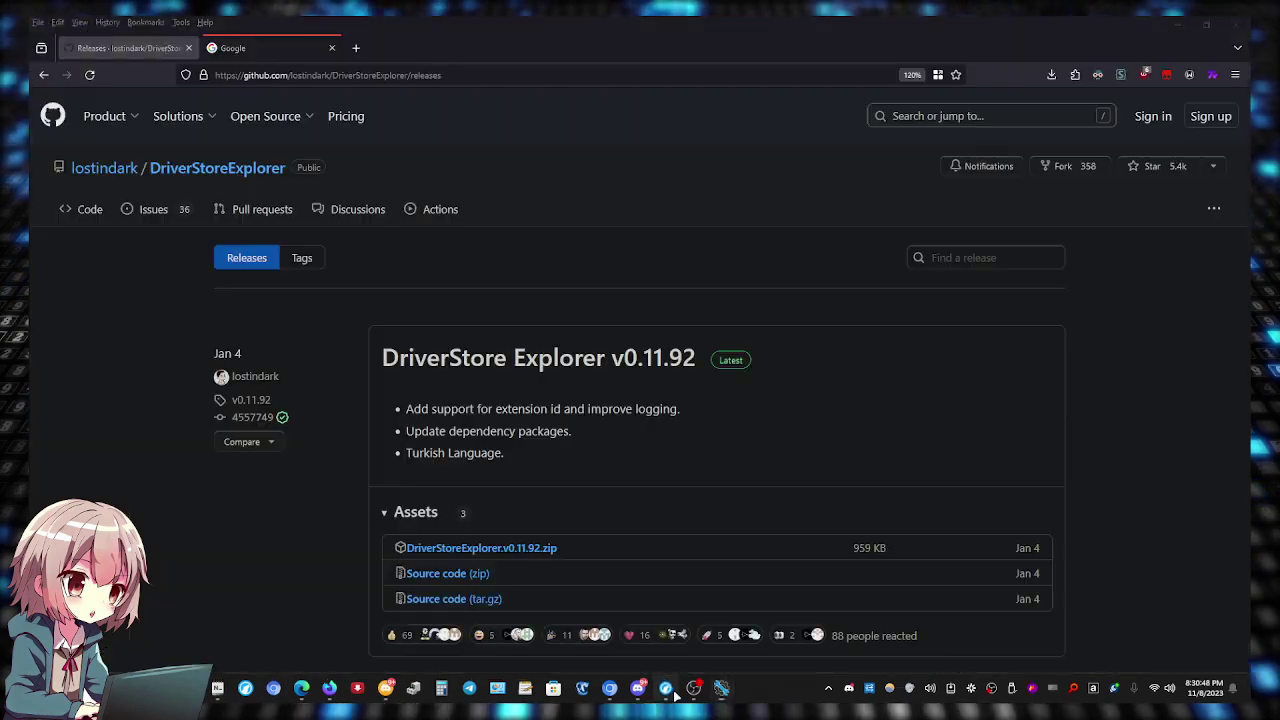
click(251, 170)
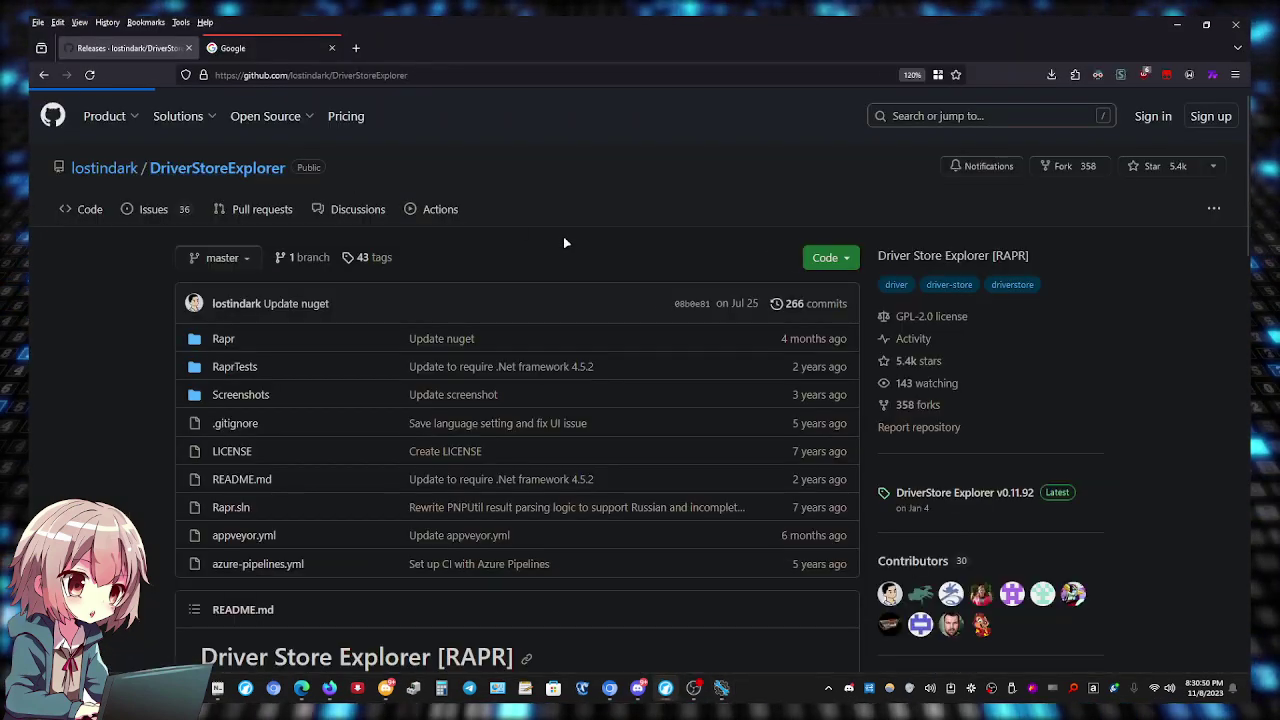